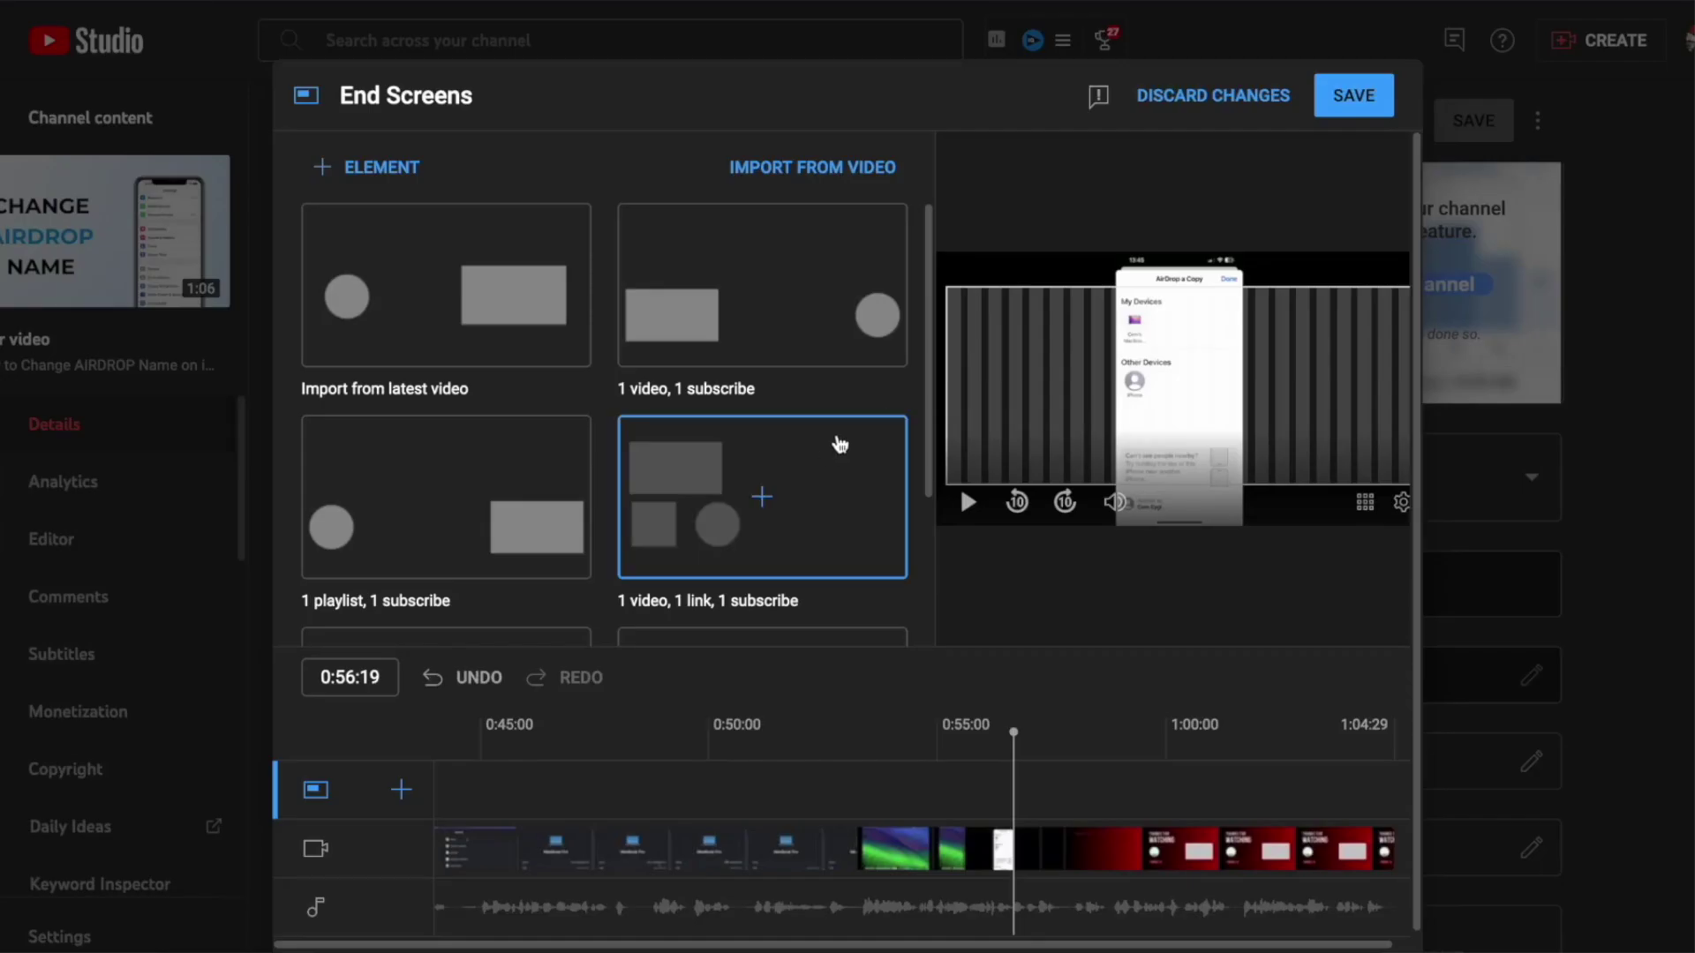
Scroll through the end screen templates and the Subscribe and Video element bars on the timeline.
scroll(827, 454, down, 3)
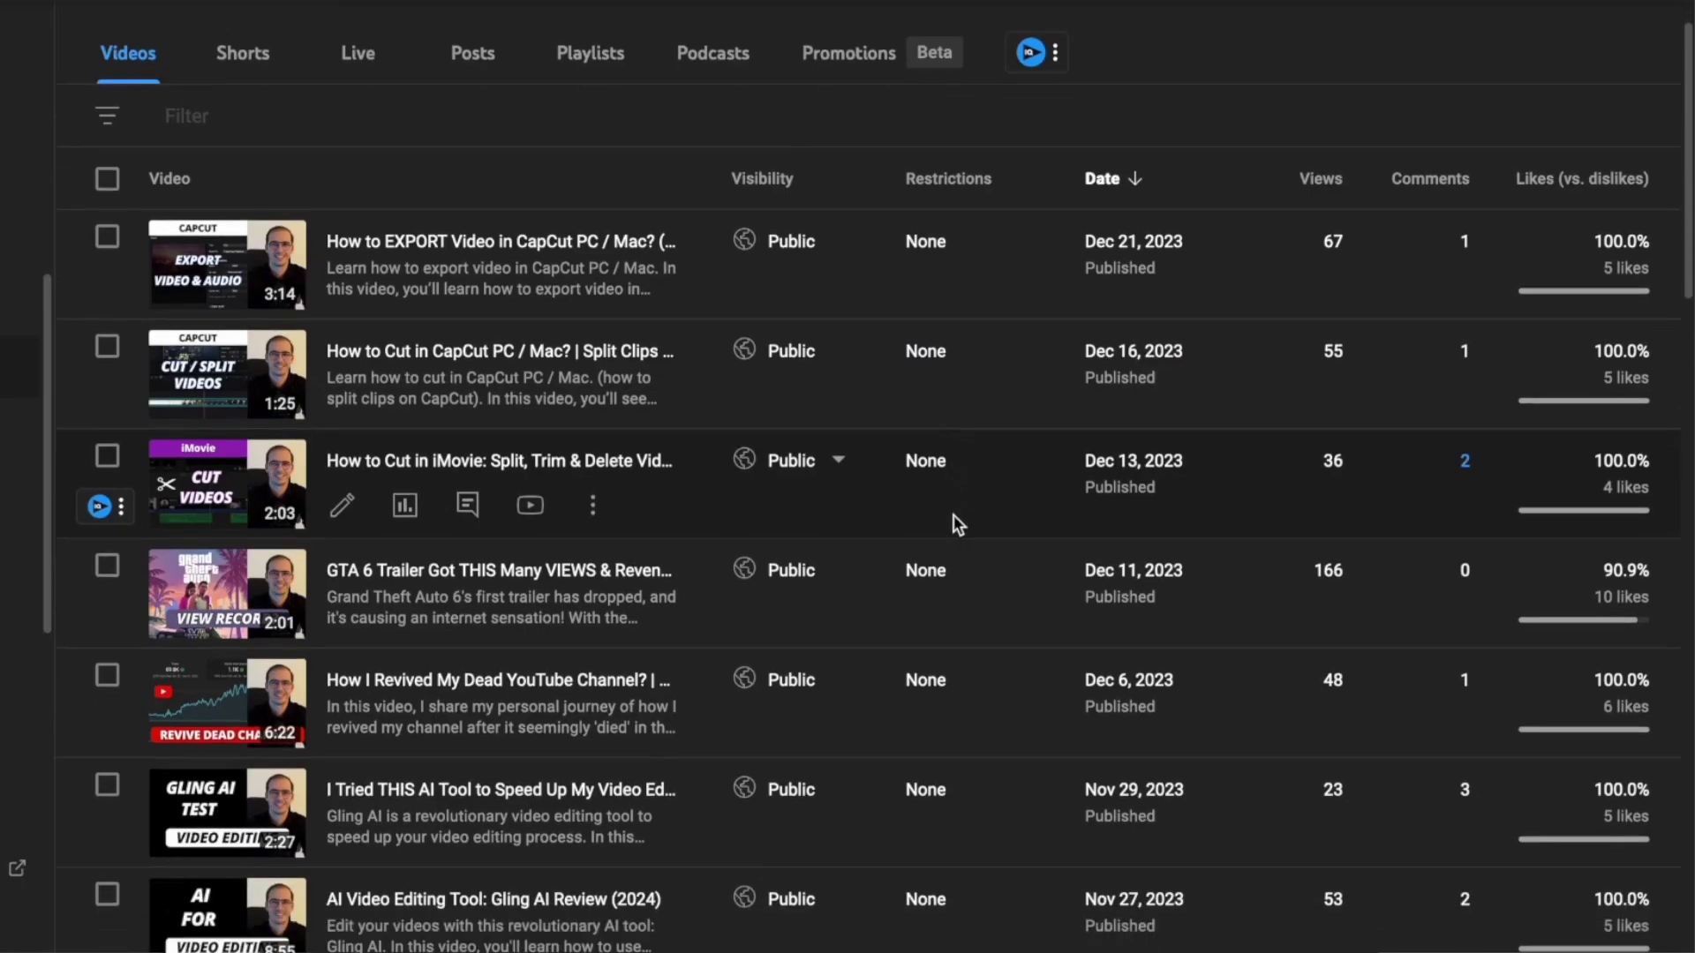
scroll(953, 524, down, 3)
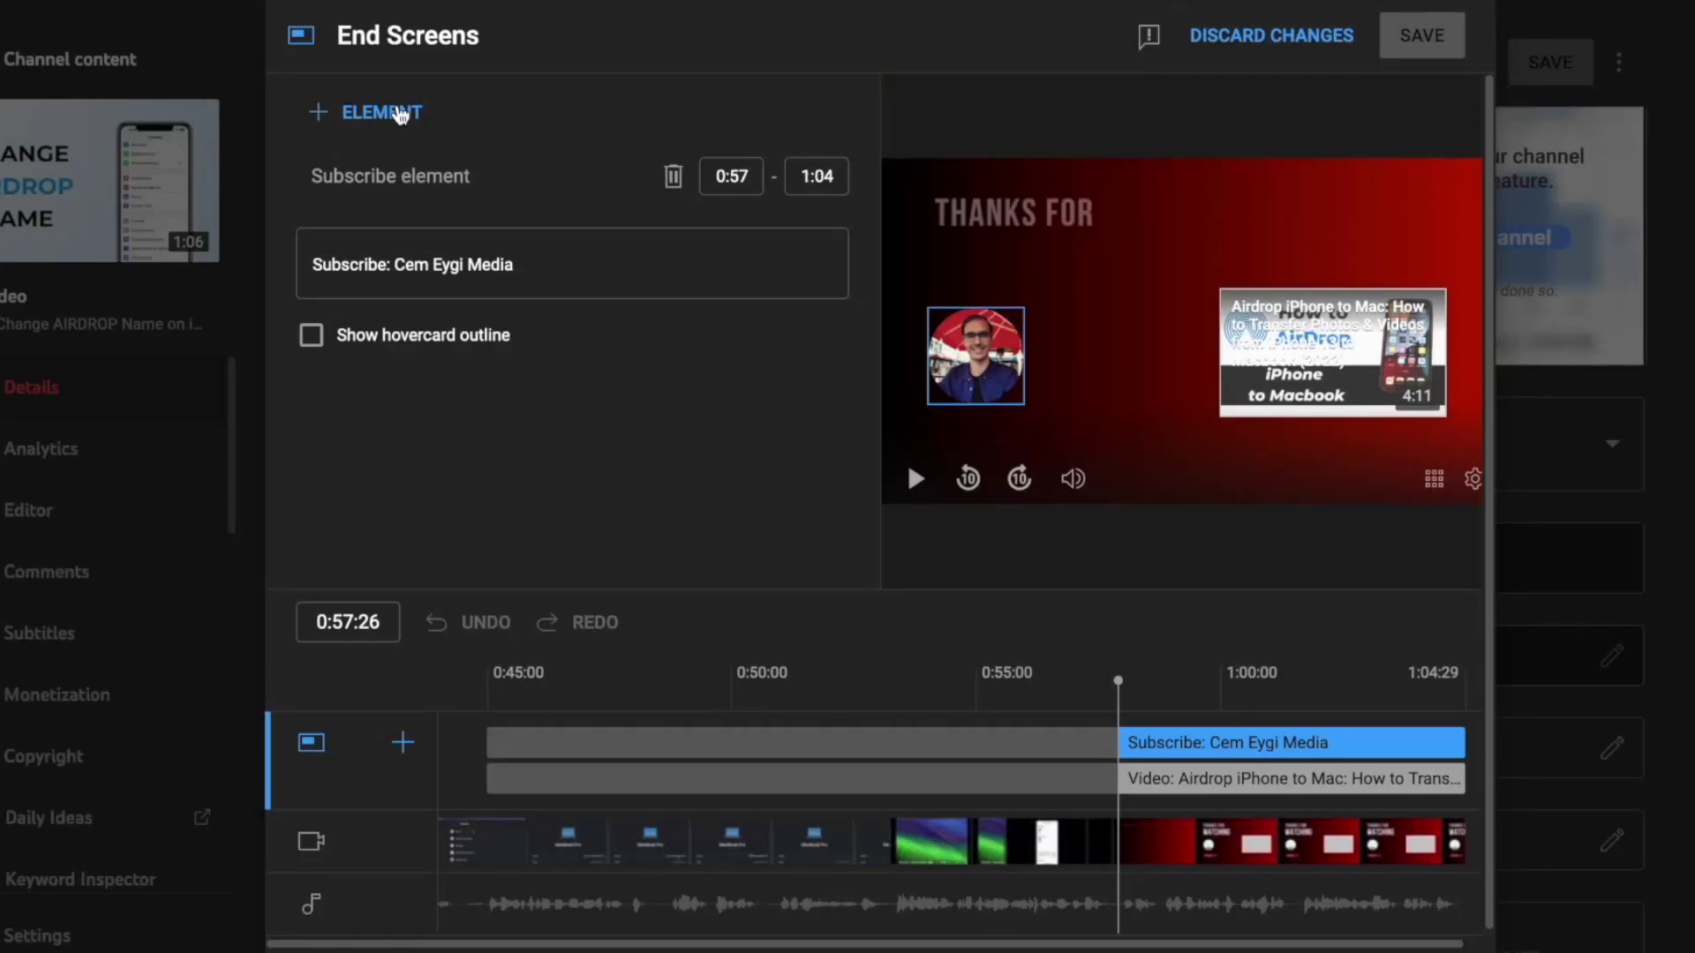
Add a video element to the end screen and enlarge it by its corner handle.
click(371, 111)
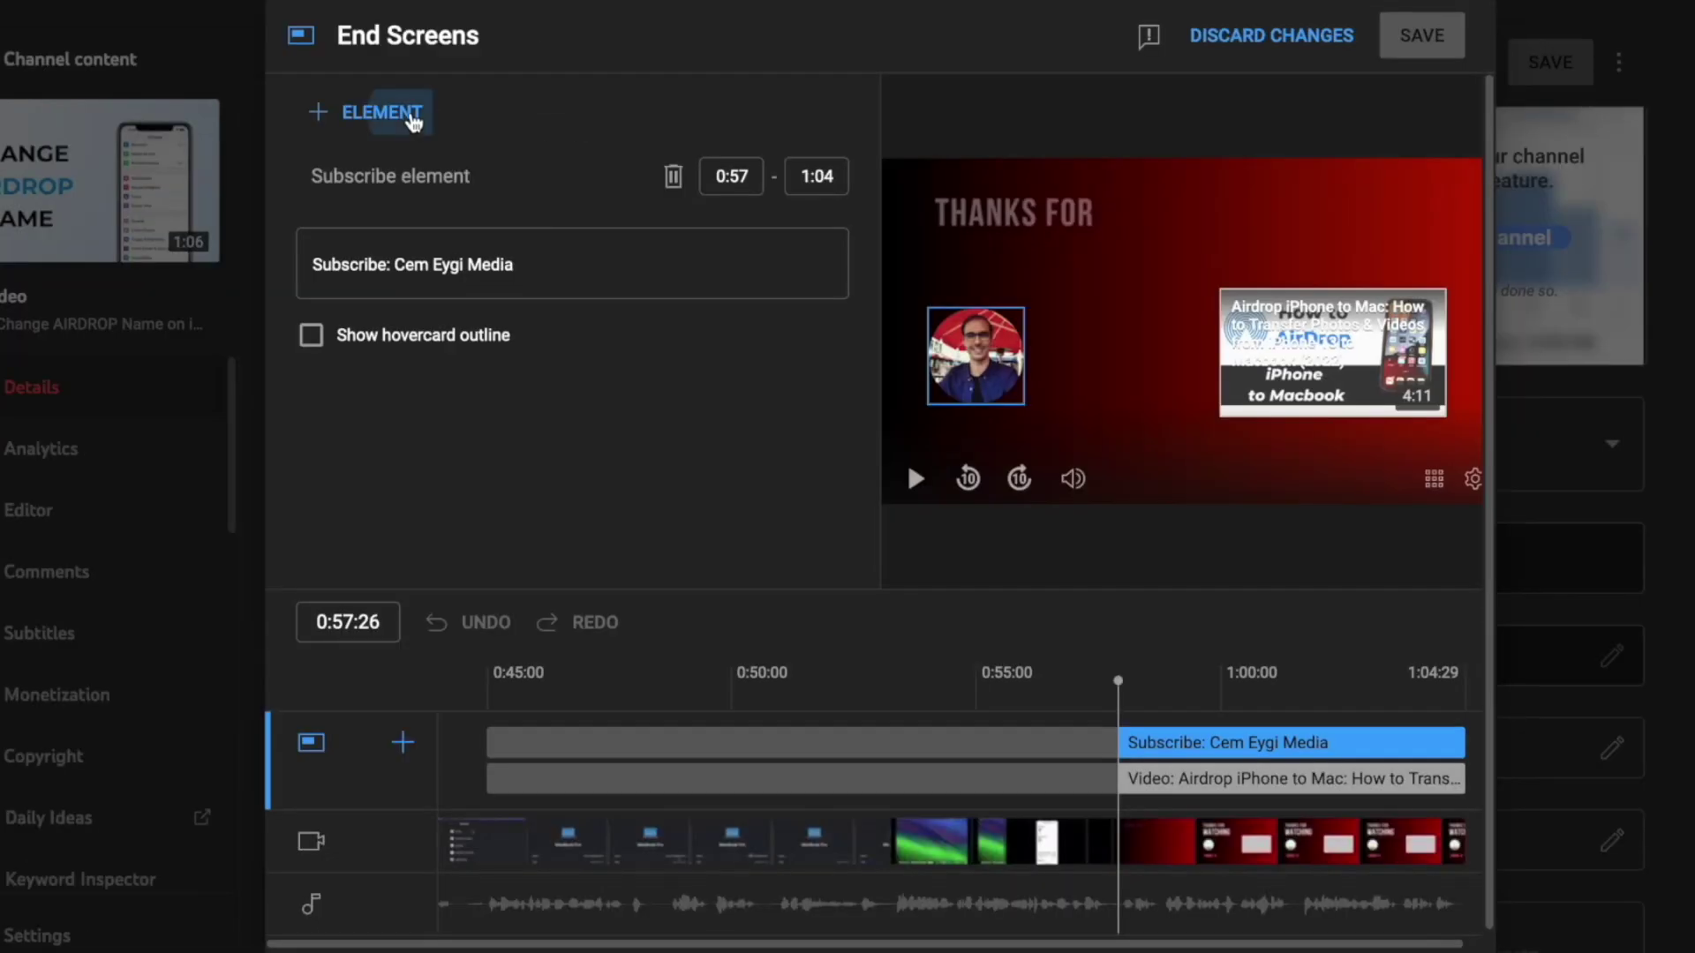
click(617, 175)
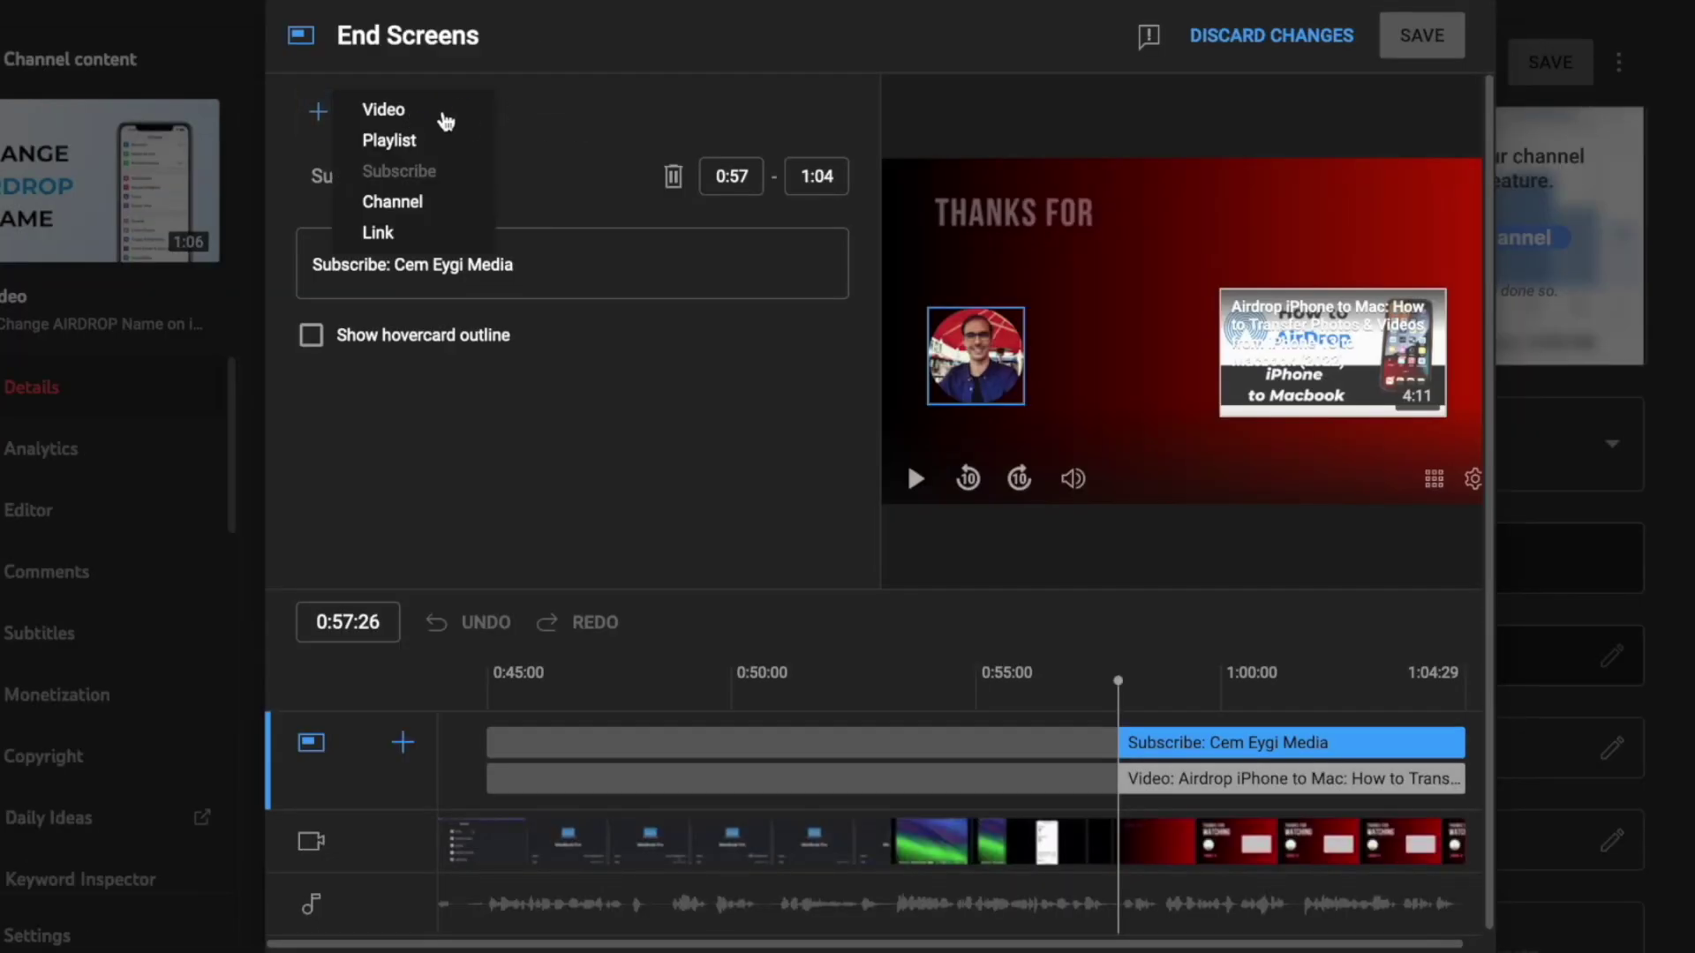
click(383, 109)
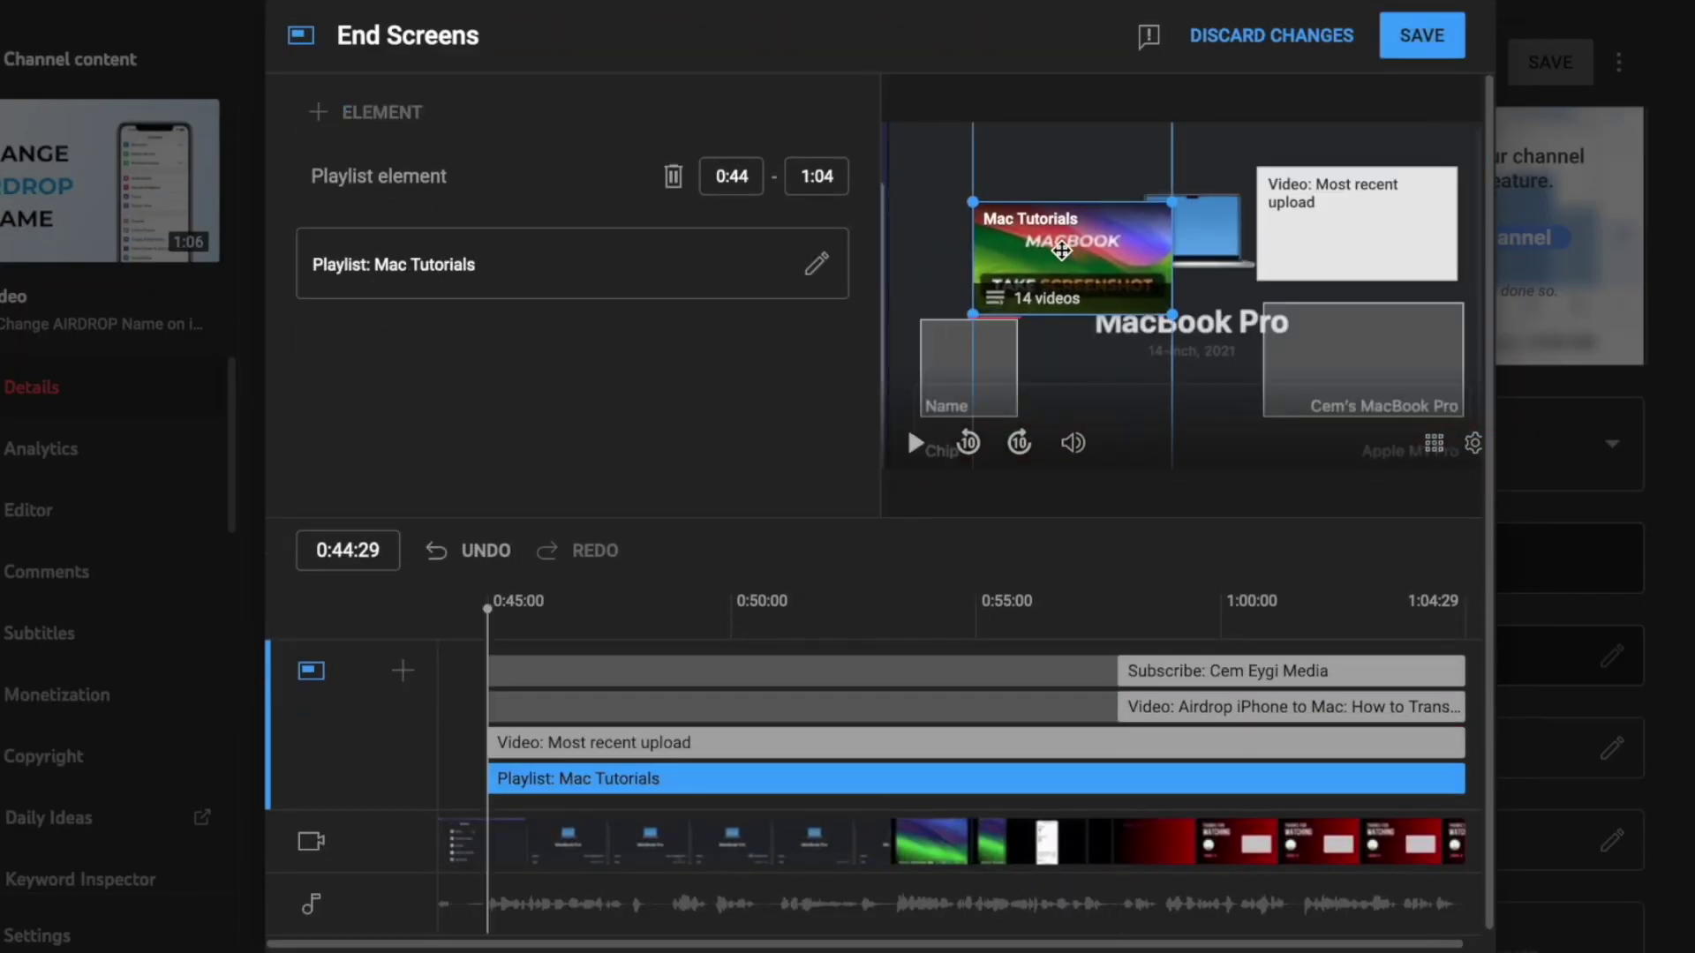
drag(962, 272, 878, 291)
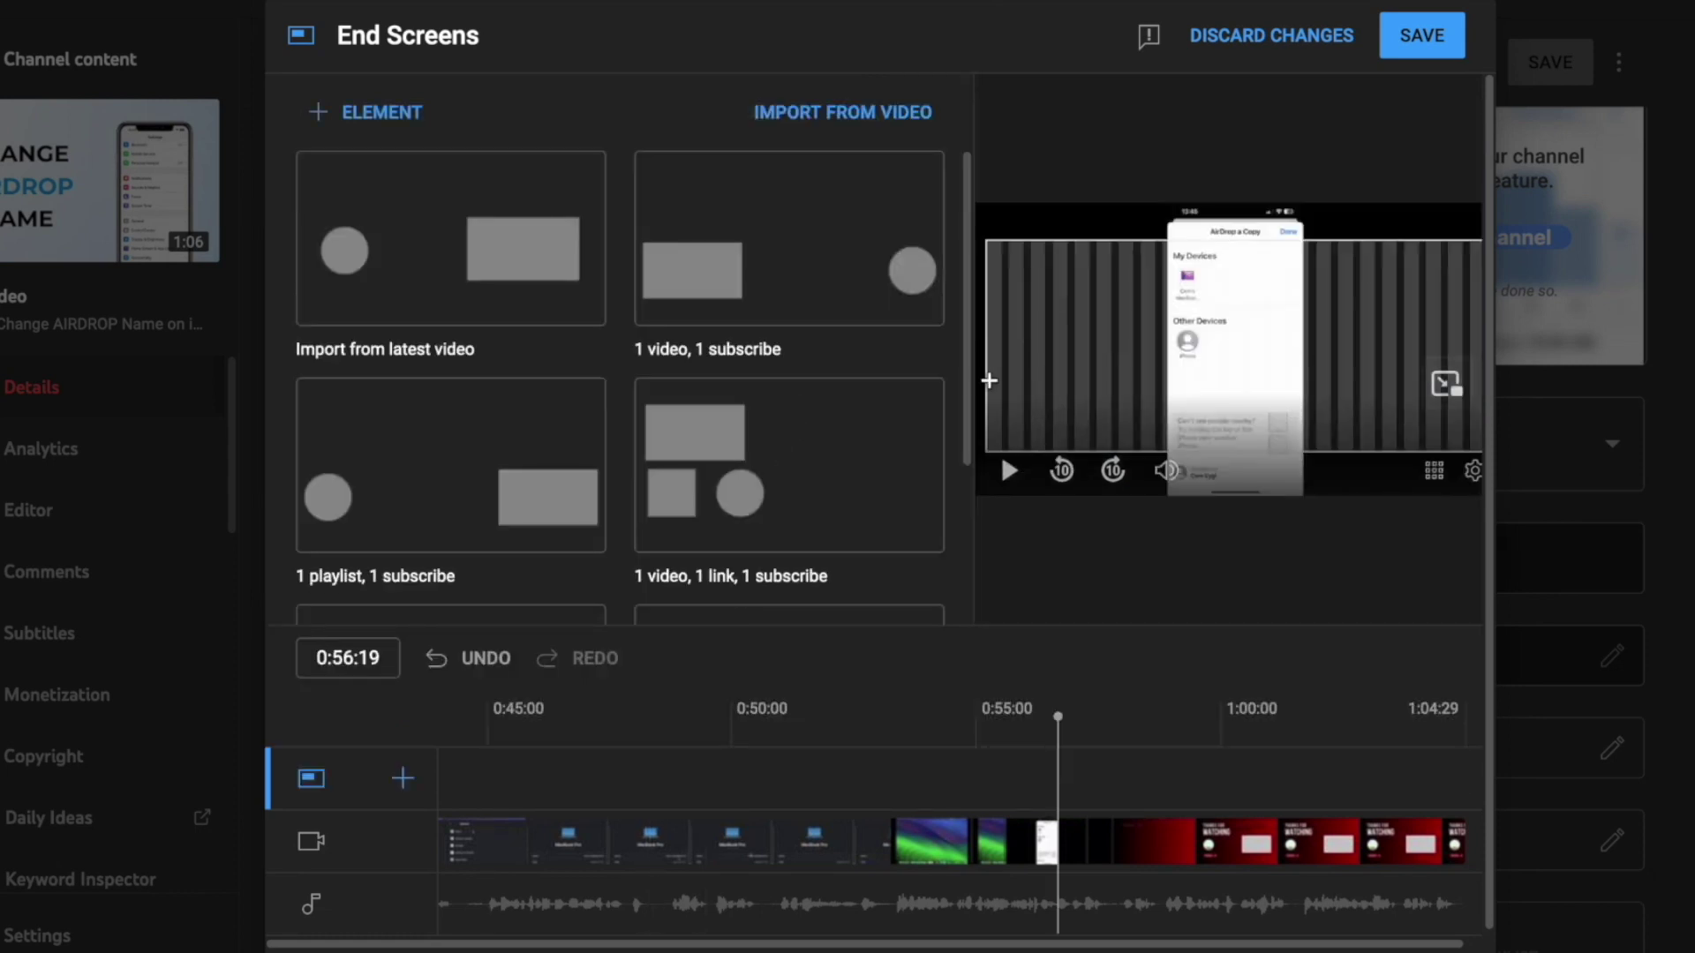
Browse the end screen templates and apply the '1 video, 1 subscribe' layout.
scroll(858, 415, down, 3)
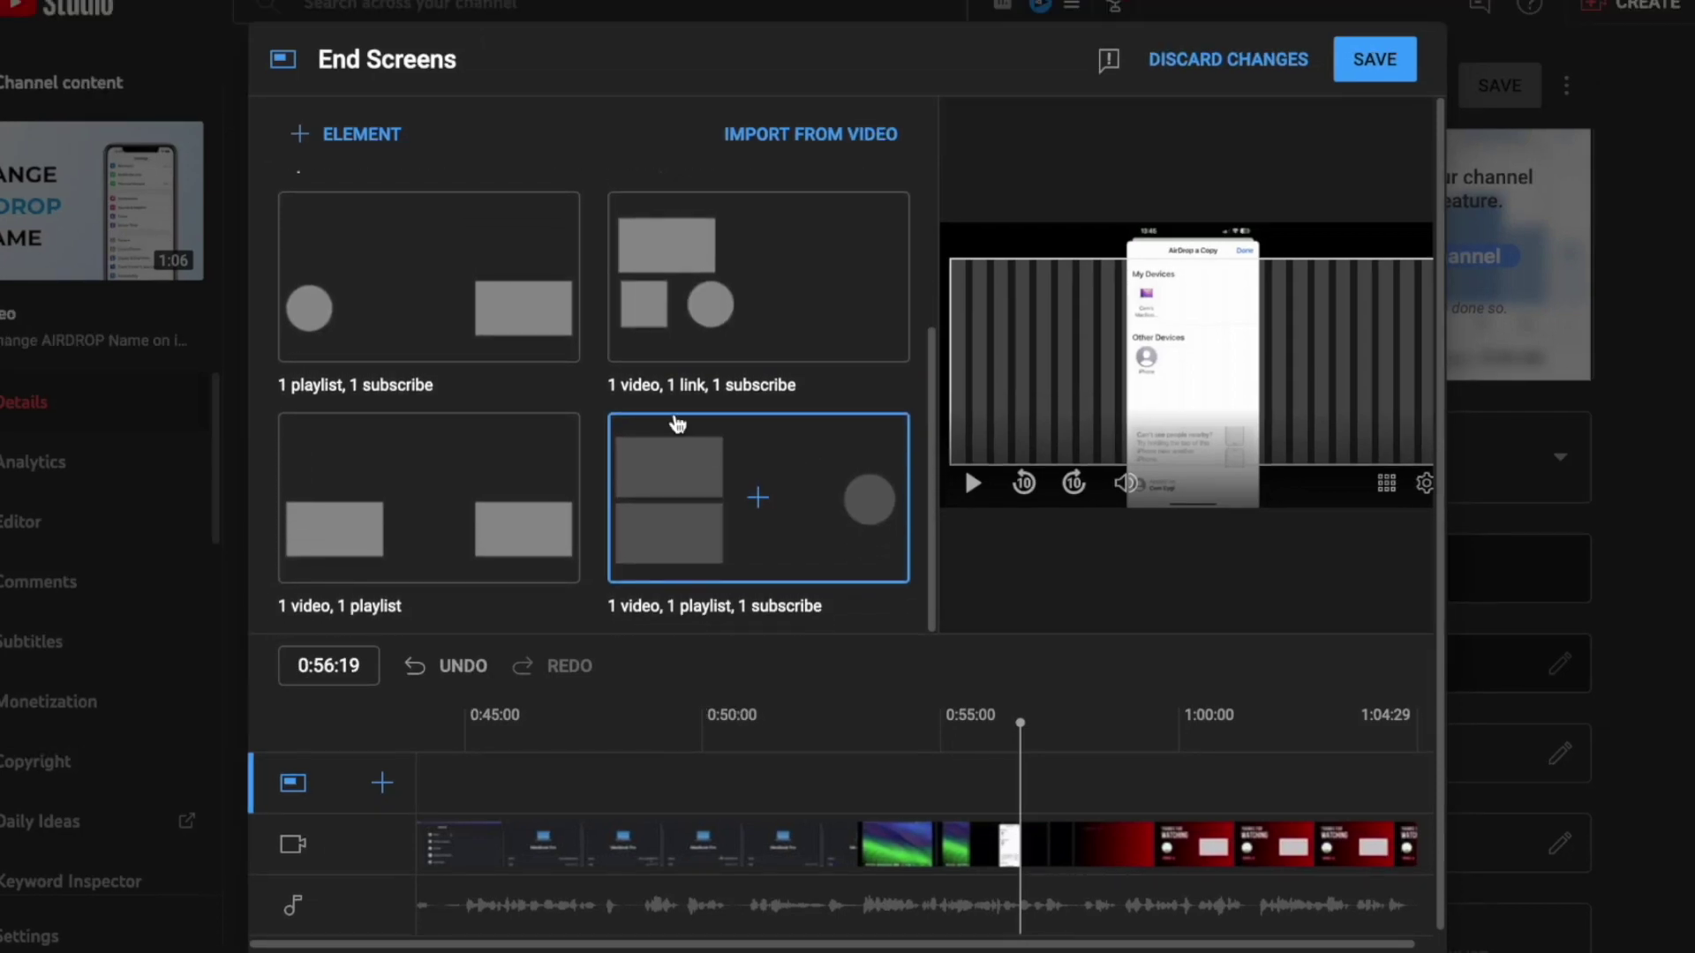
scroll(918, 481, up, 1)
scroll(921, 483, up, 1)
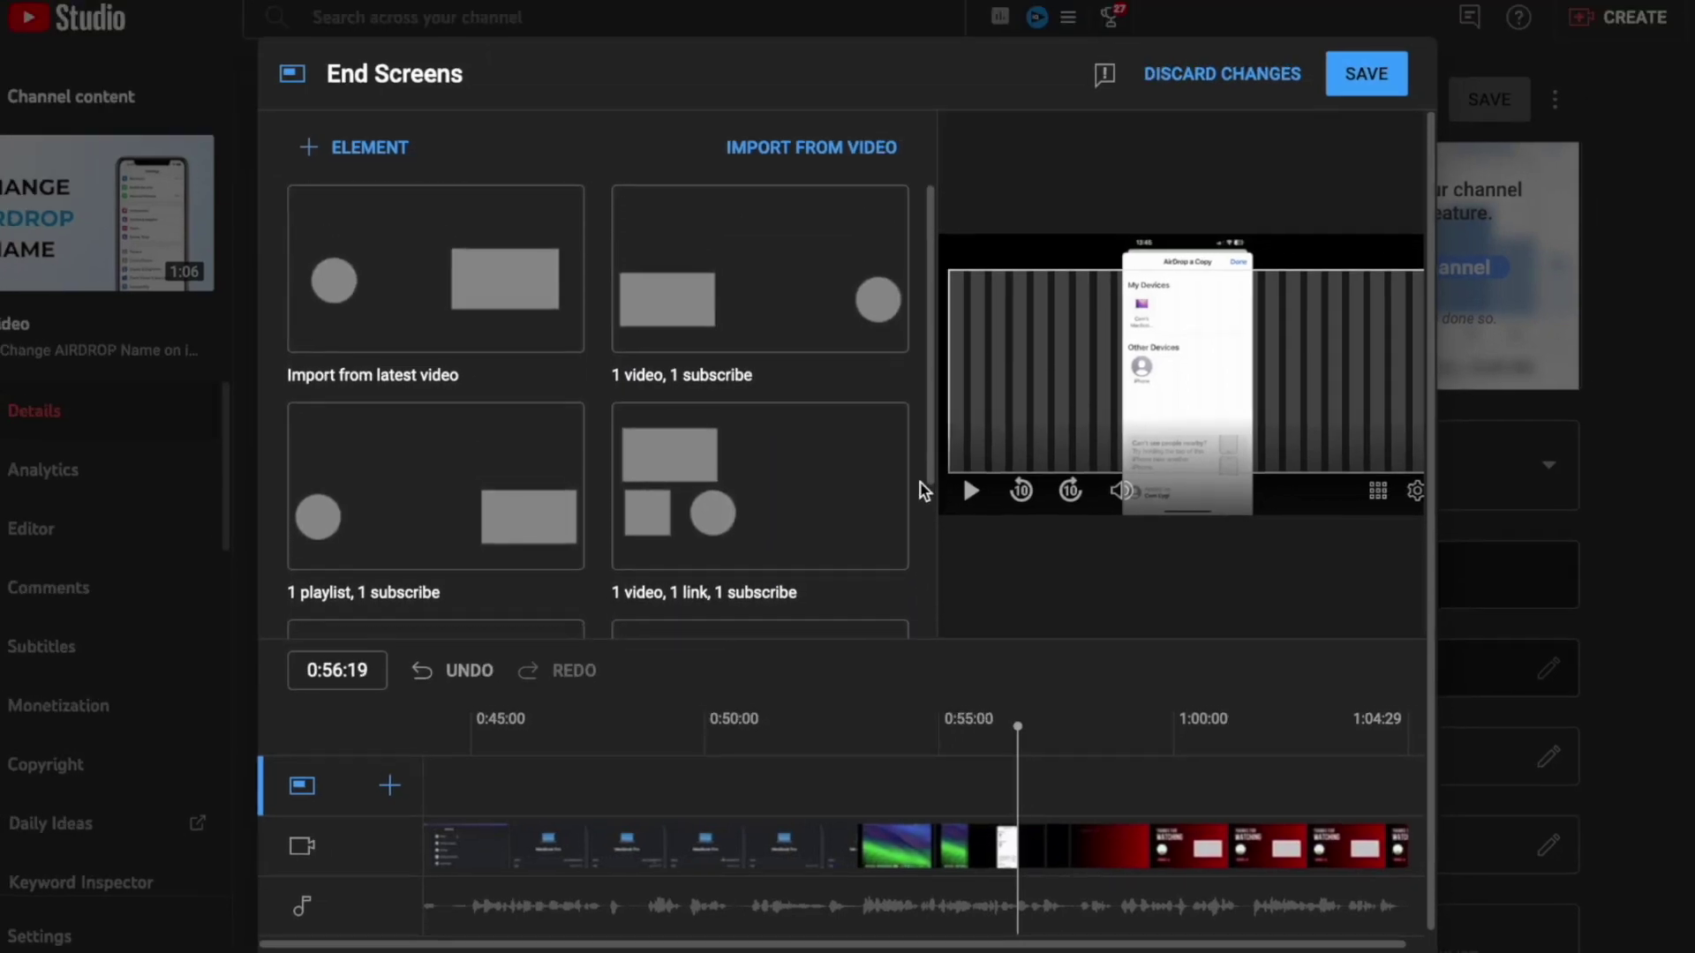
click(792, 303)
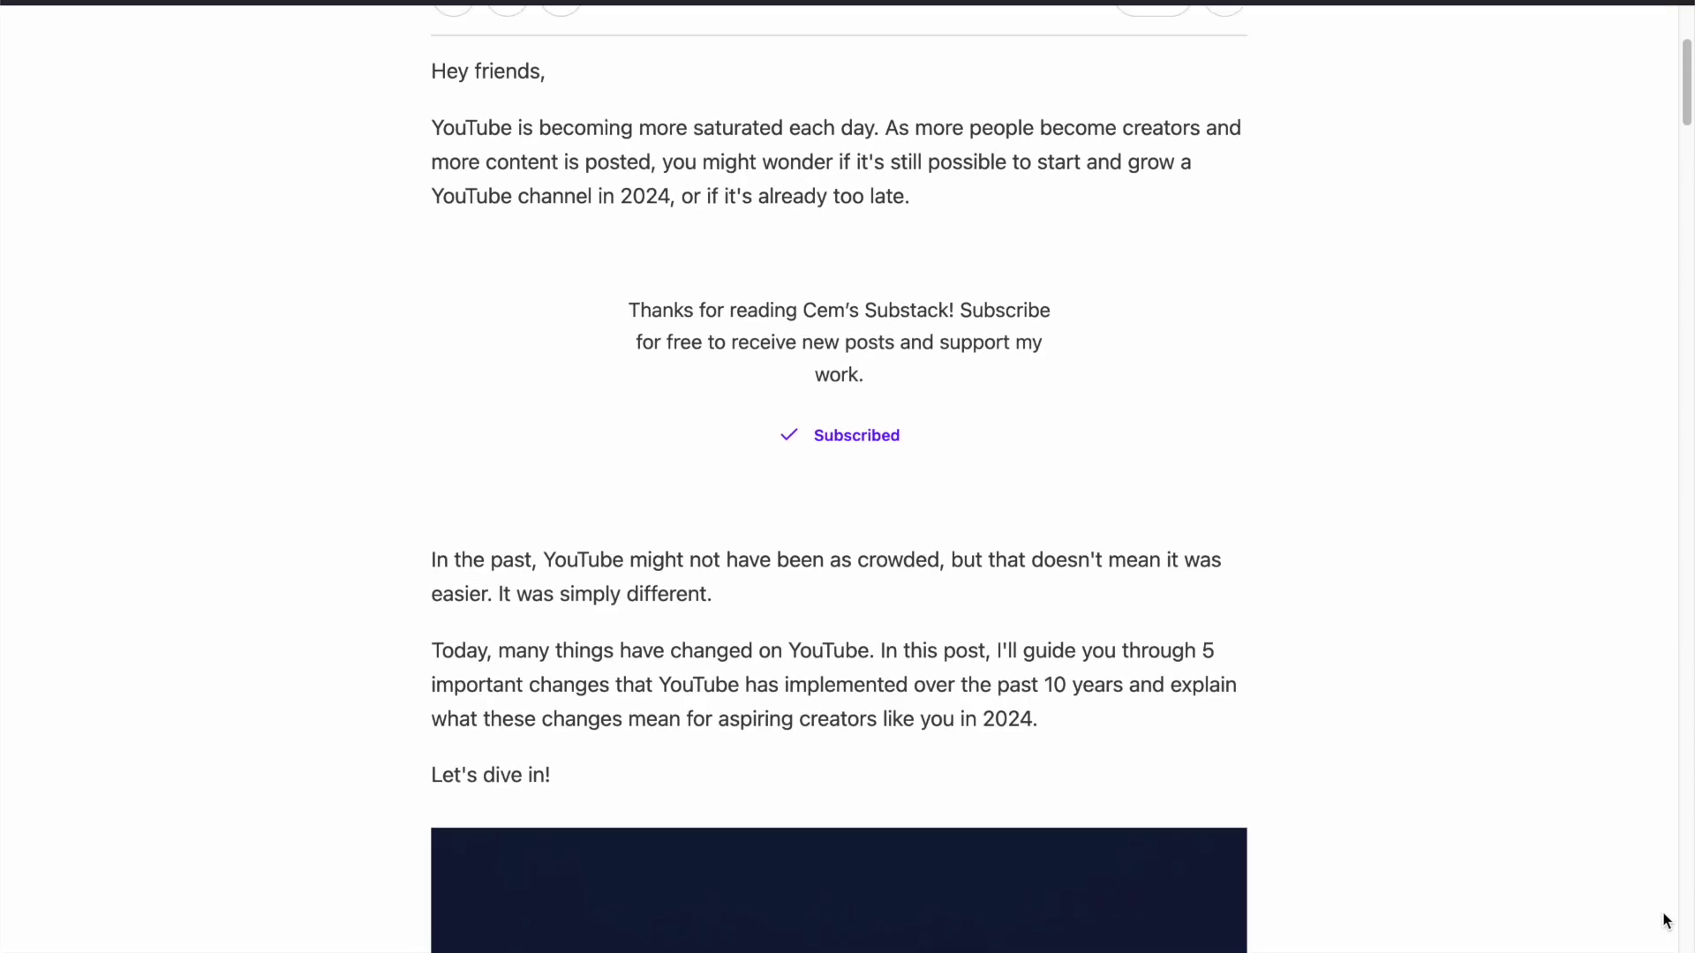
Scroll down through the 'Is It Too Late to Start YouTube in 2024?' article.
scroll(1665, 918, down, 15)
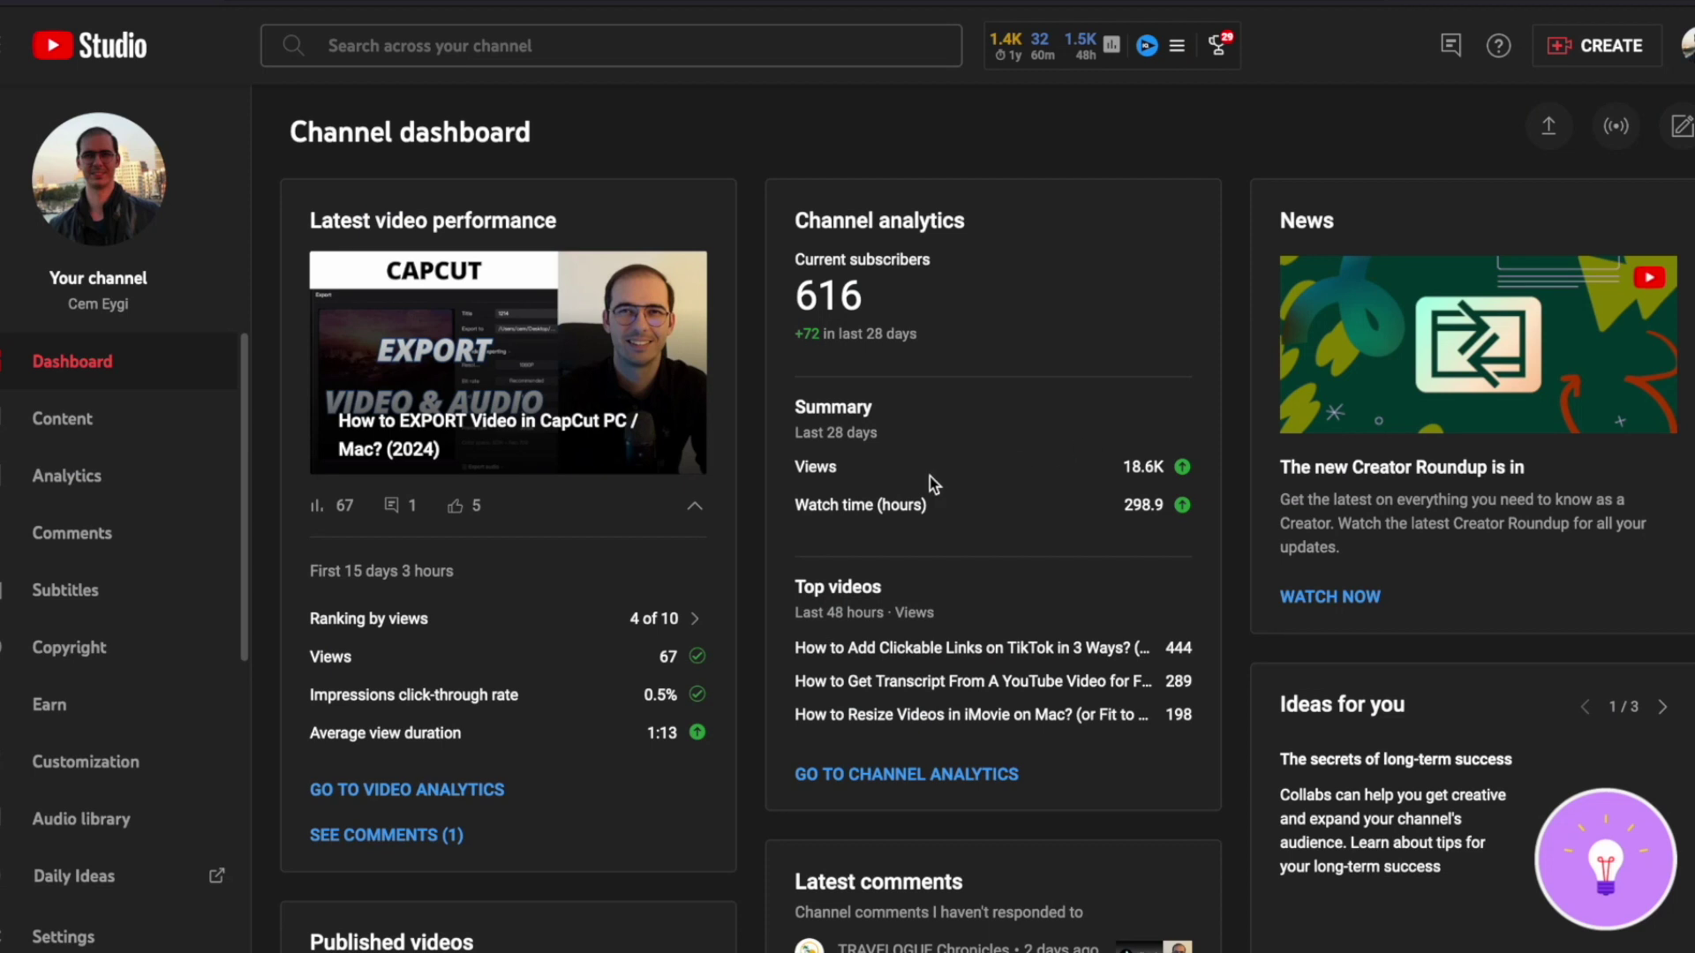
From Content, open the GTA 6 Trailer Views & Earnings video's Video elements and start adding an end screen.
click(137, 418)
scroll(1116, 599, down, 4)
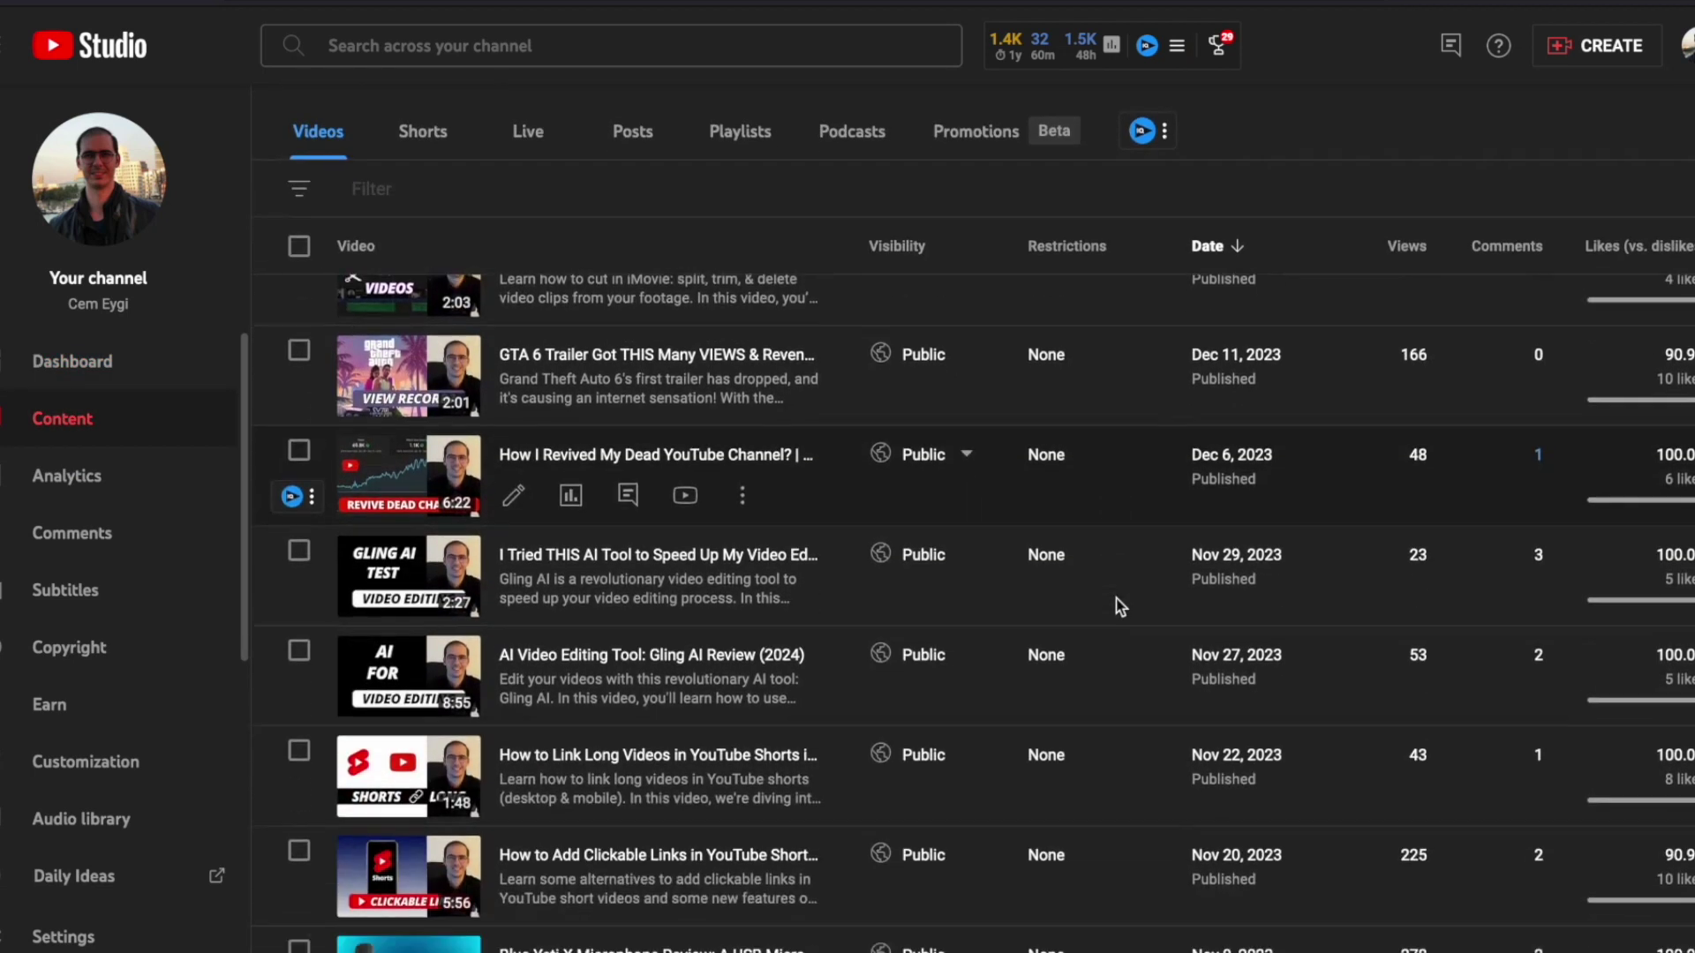
scroll(1116, 599, down, 2)
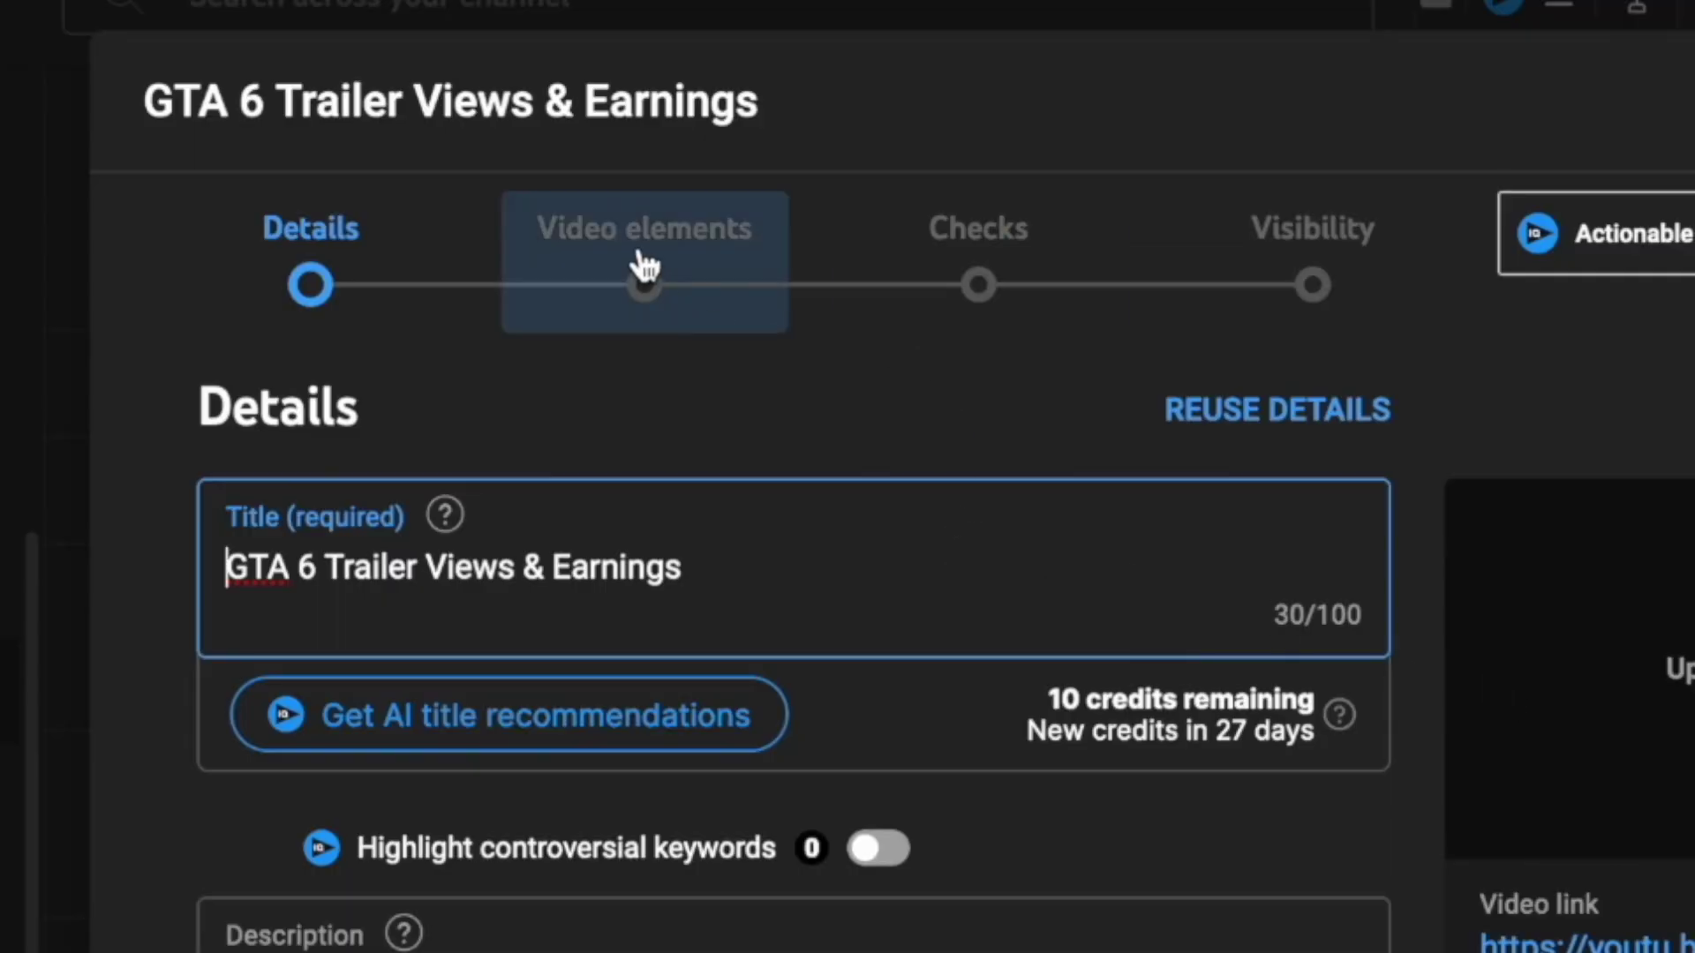
click(643, 263)
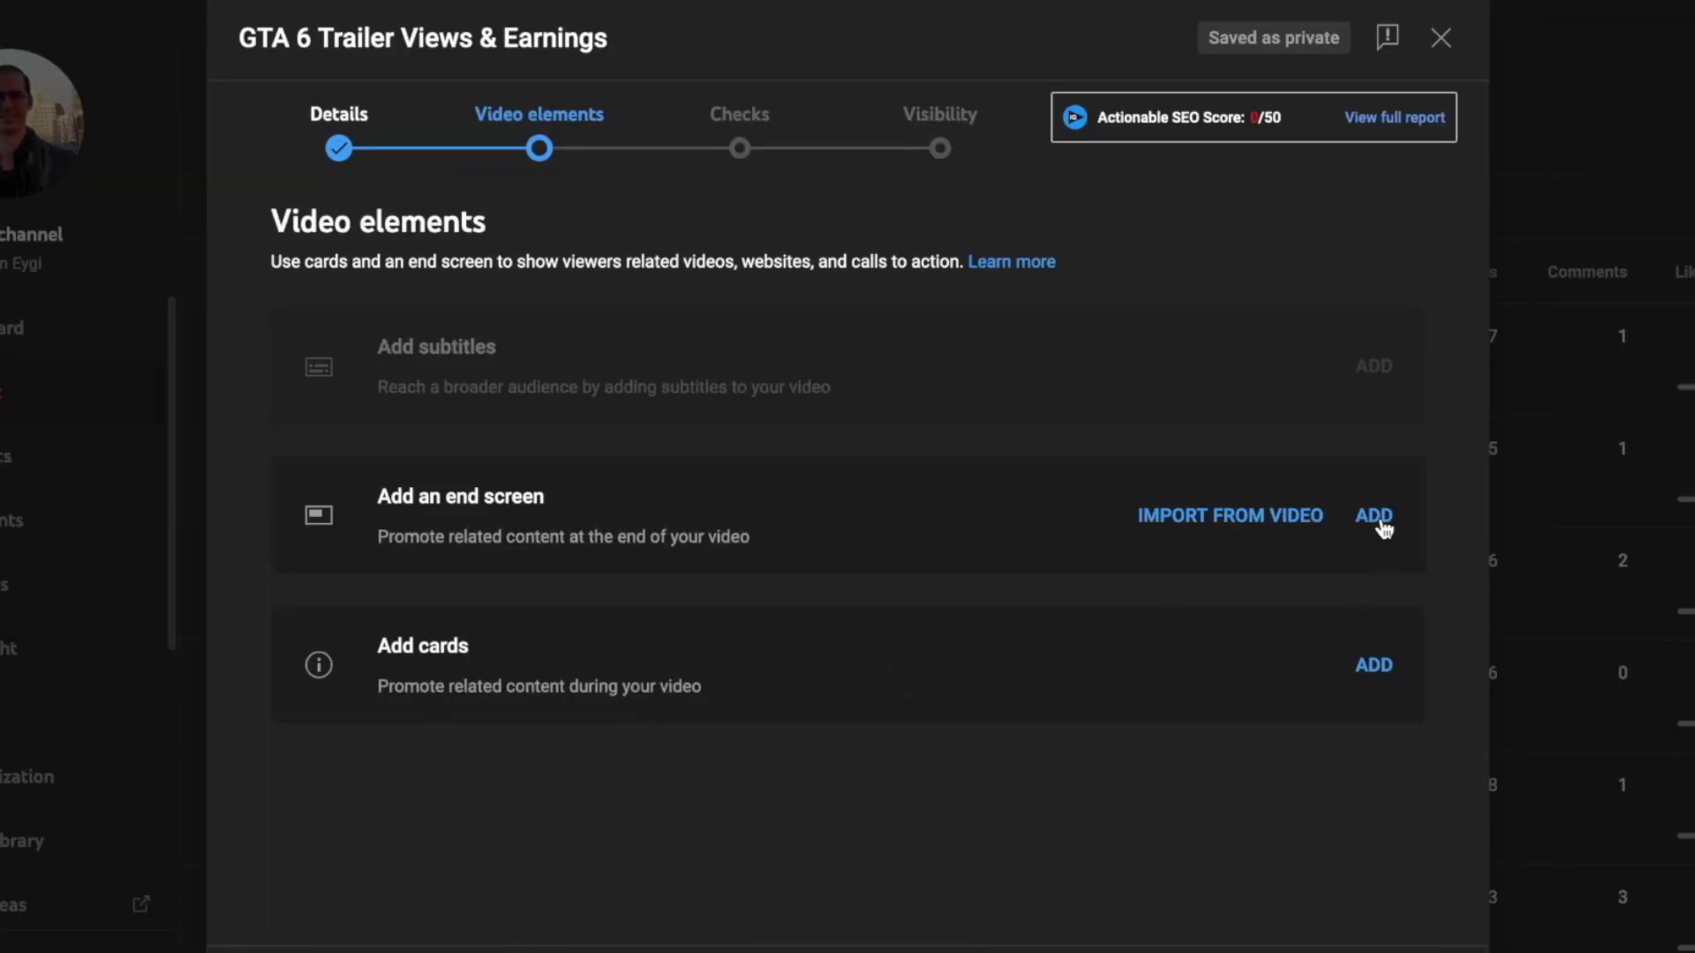
click(1379, 524)
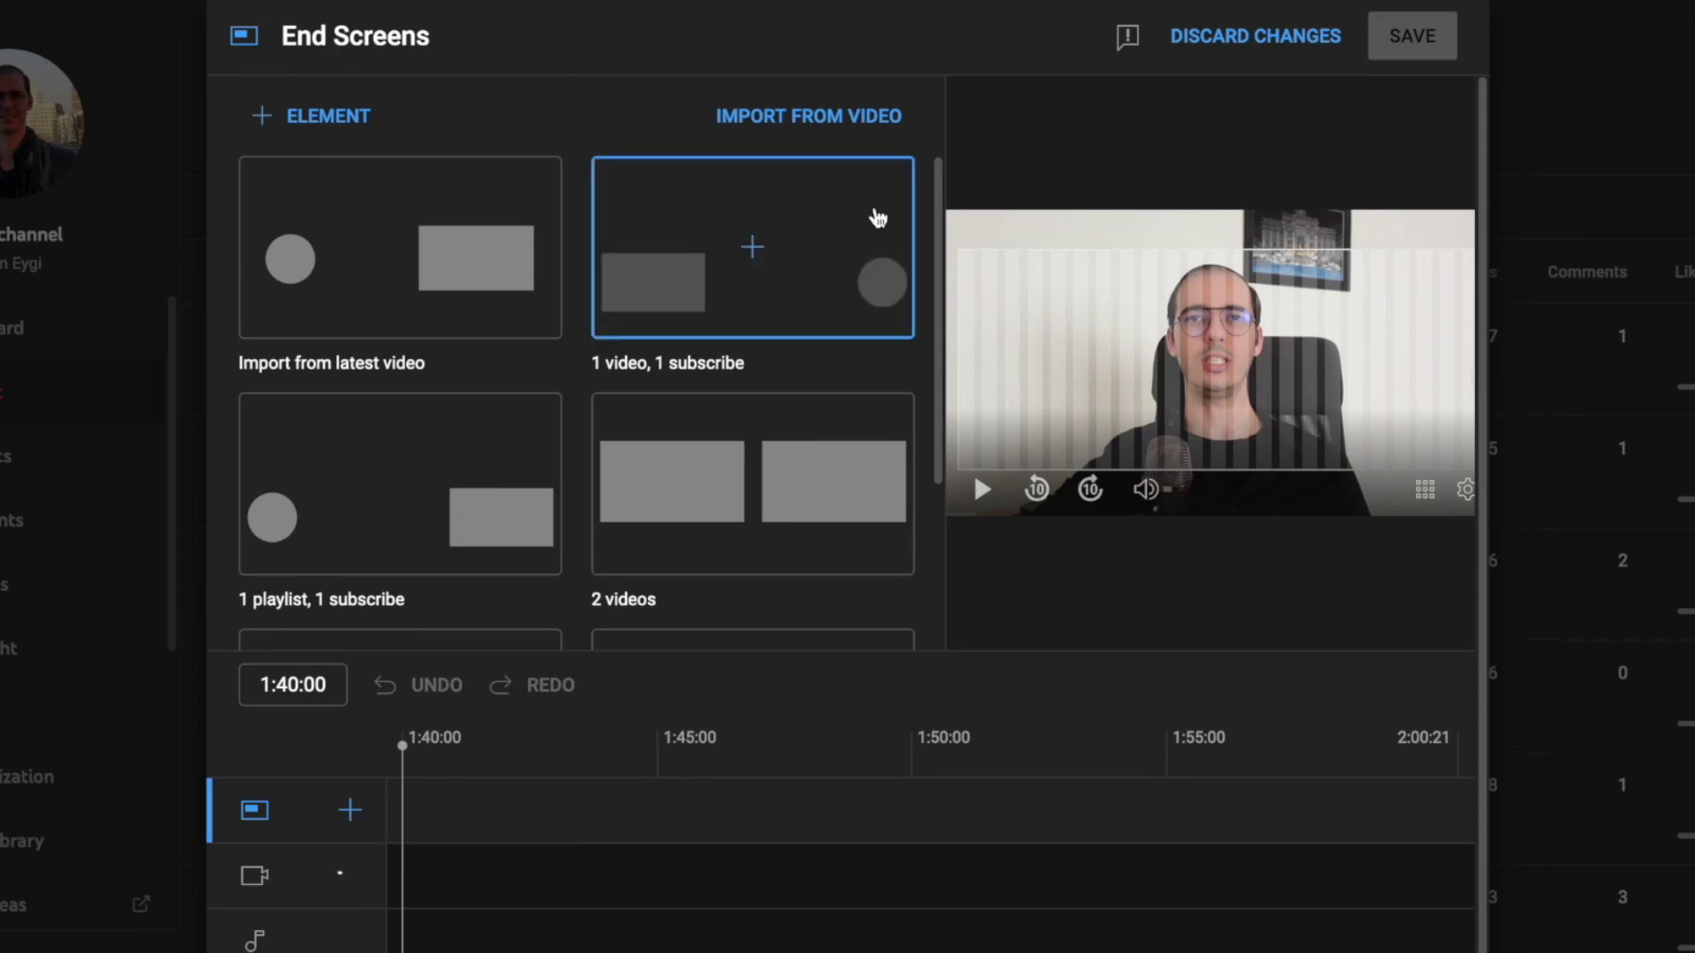
scroll(872, 359, down, 1)
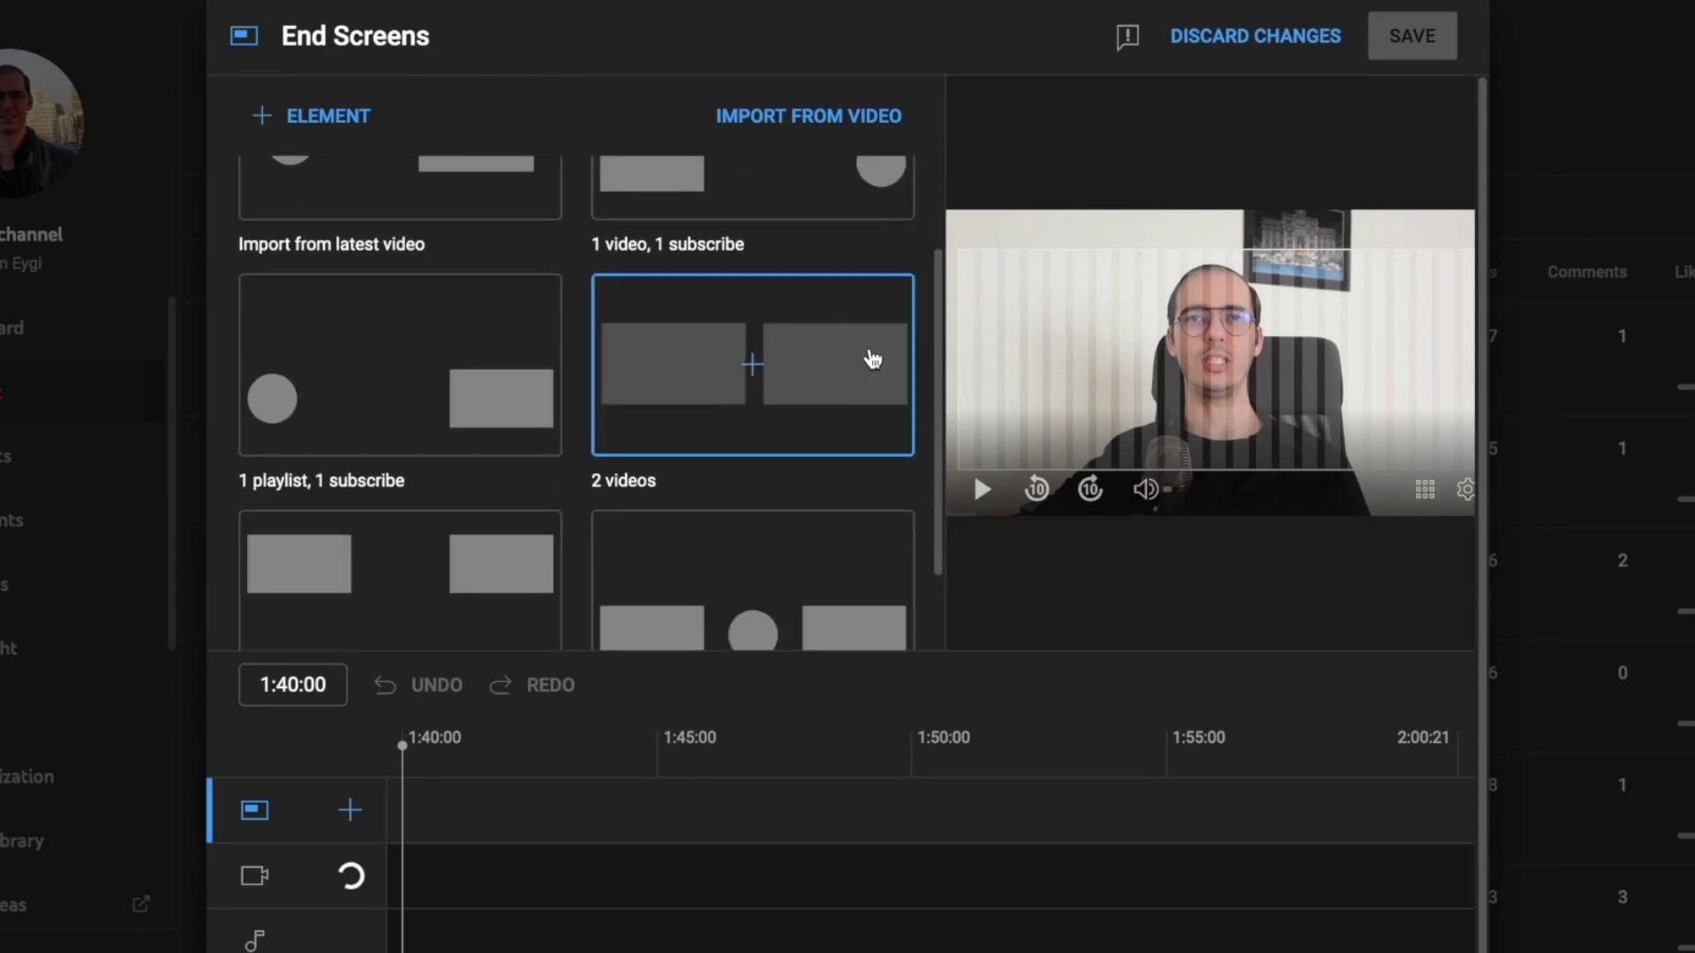
scroll(871, 359, down, 1)
scroll(715, 360, up, 2)
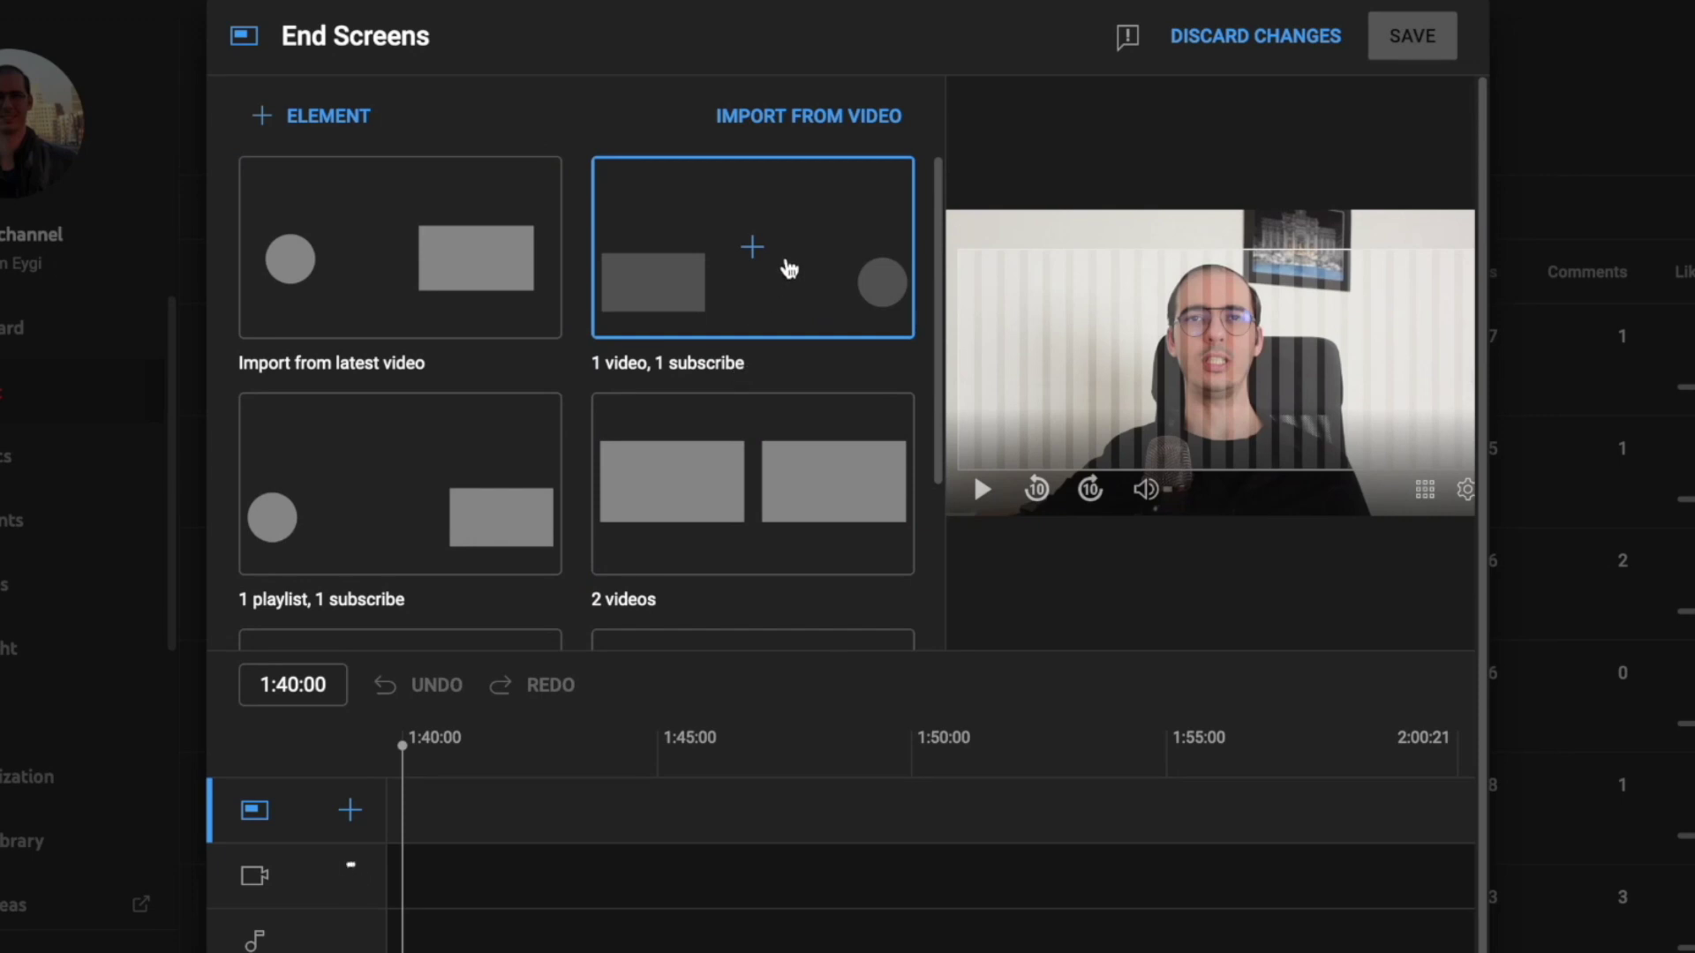
Apply the '1 video, 1 subscribe' layout, placing the subscribe circle lower left and video lower right.
click(788, 269)
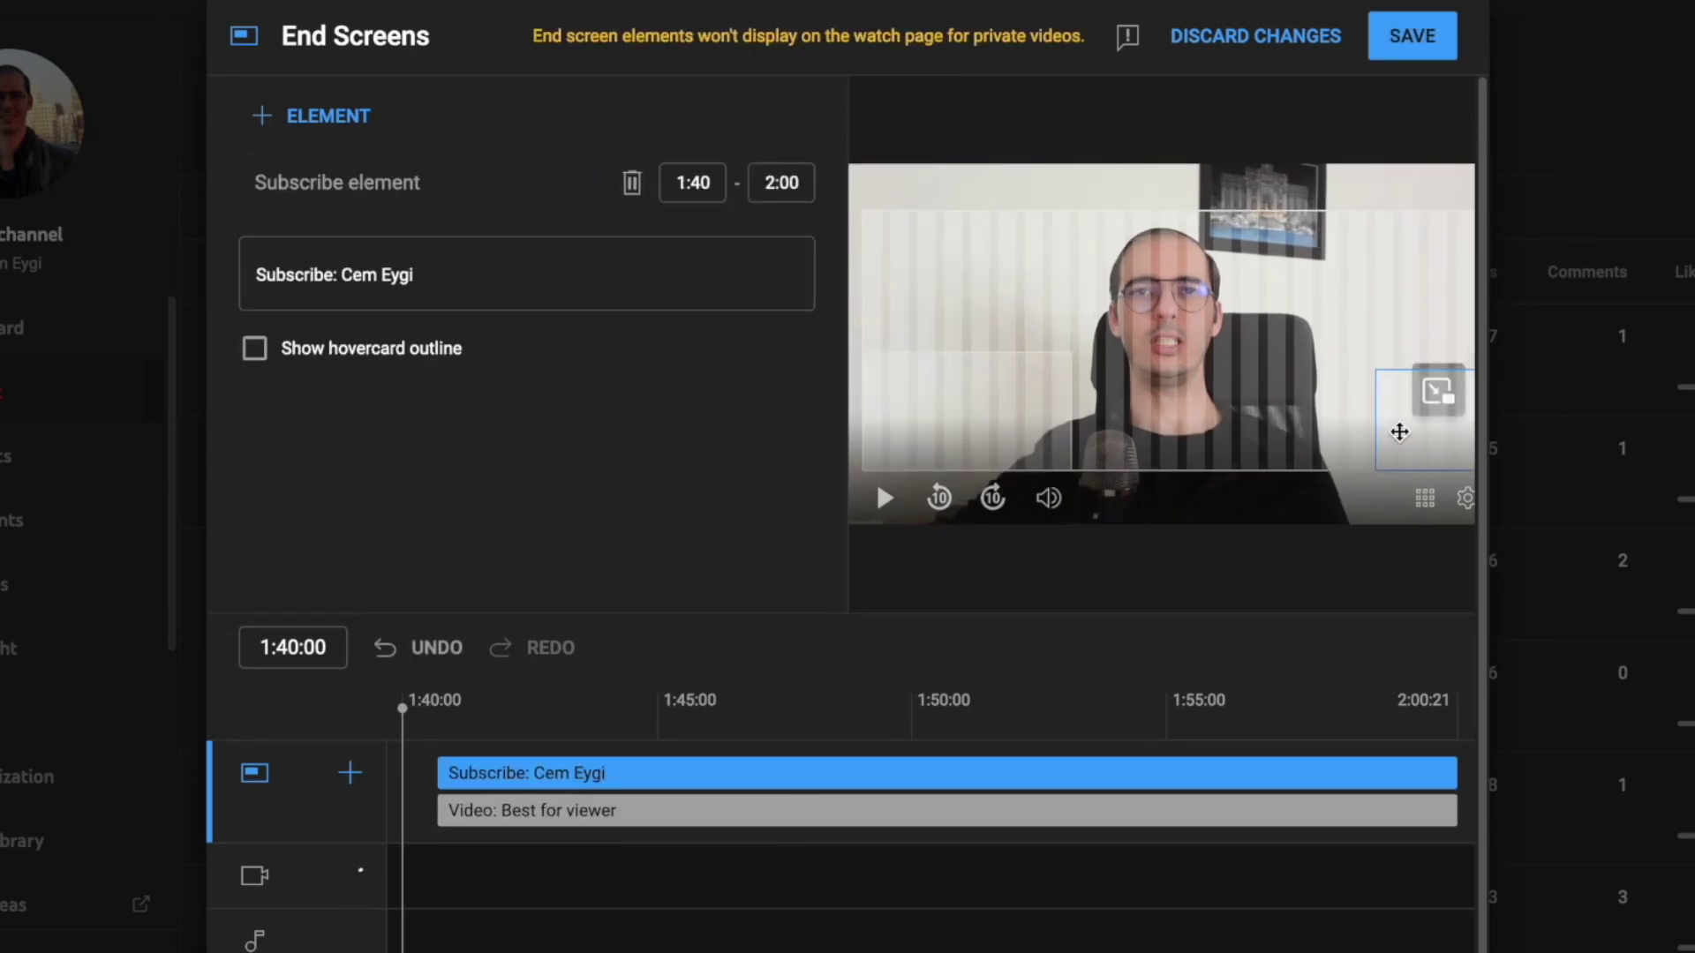
click(997, 432)
click(1379, 429)
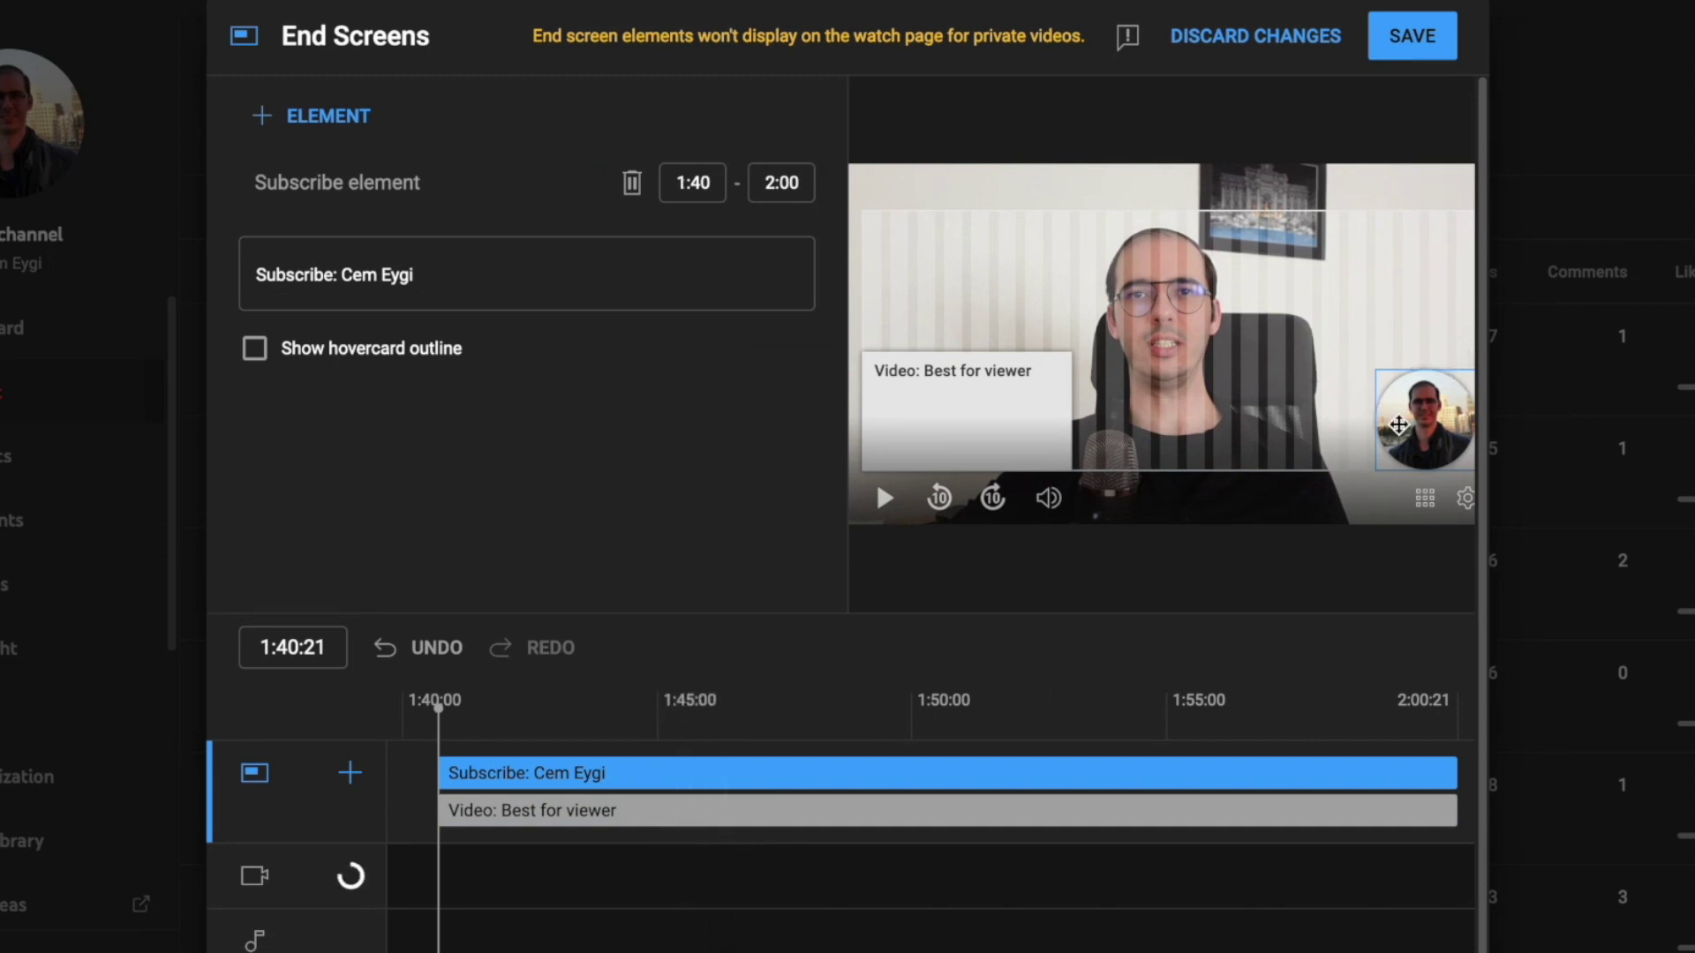
drag(1398, 425, 903, 278)
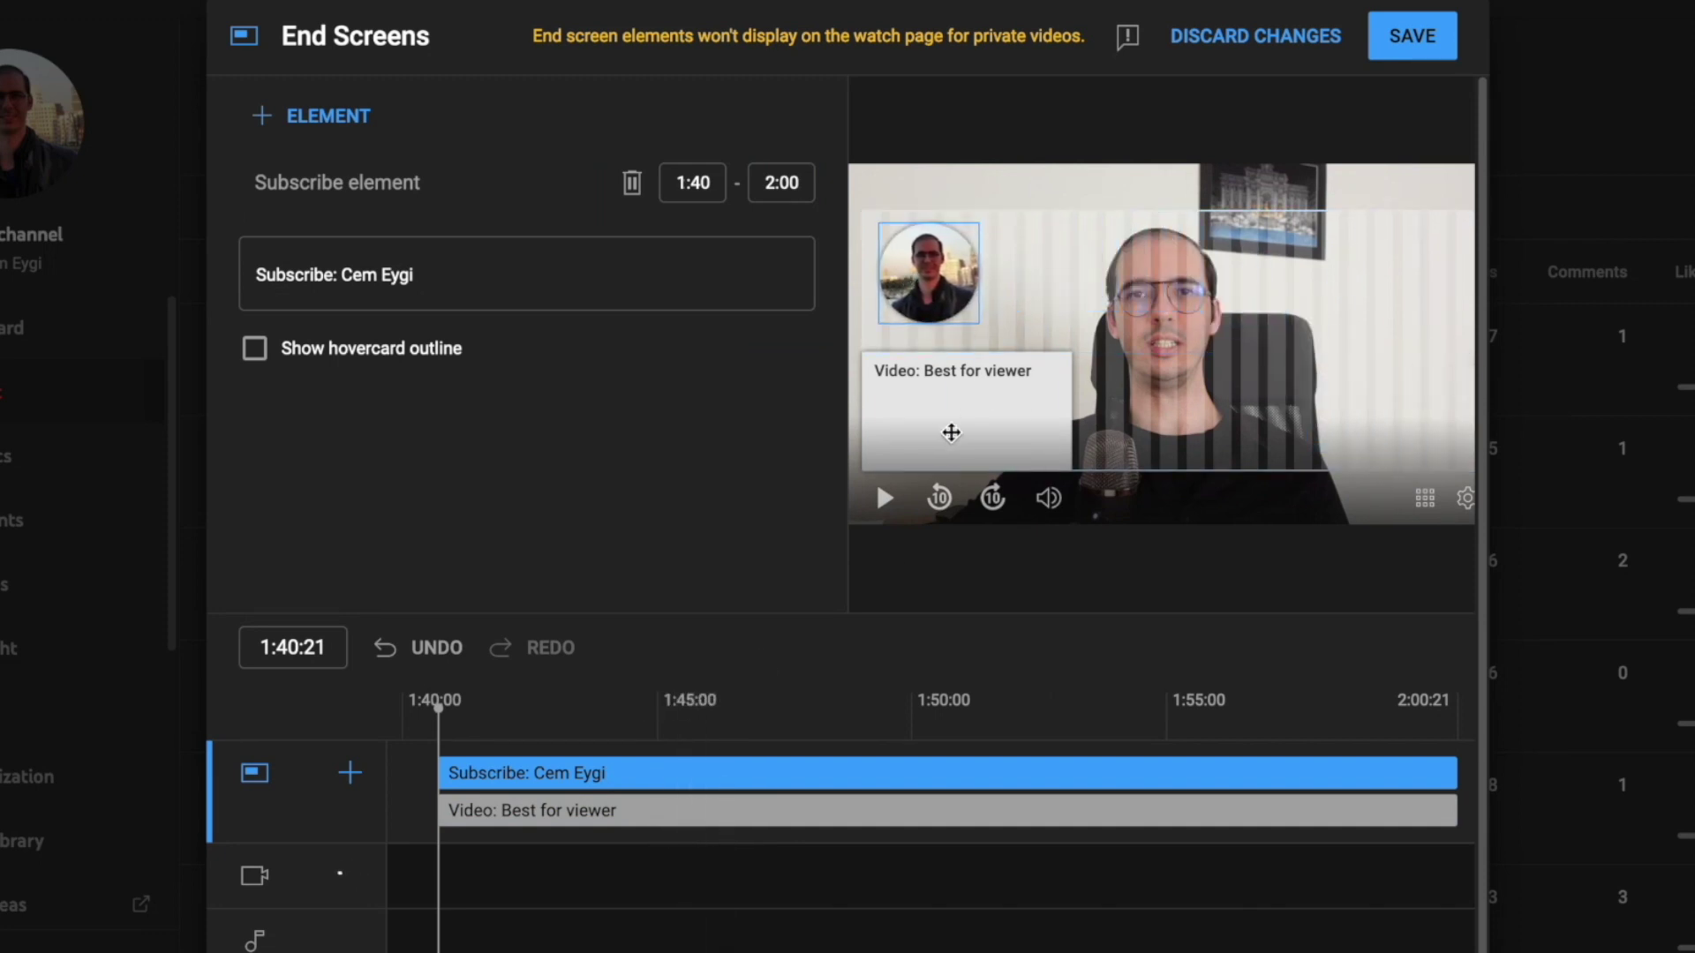
drag(951, 432, 1357, 433)
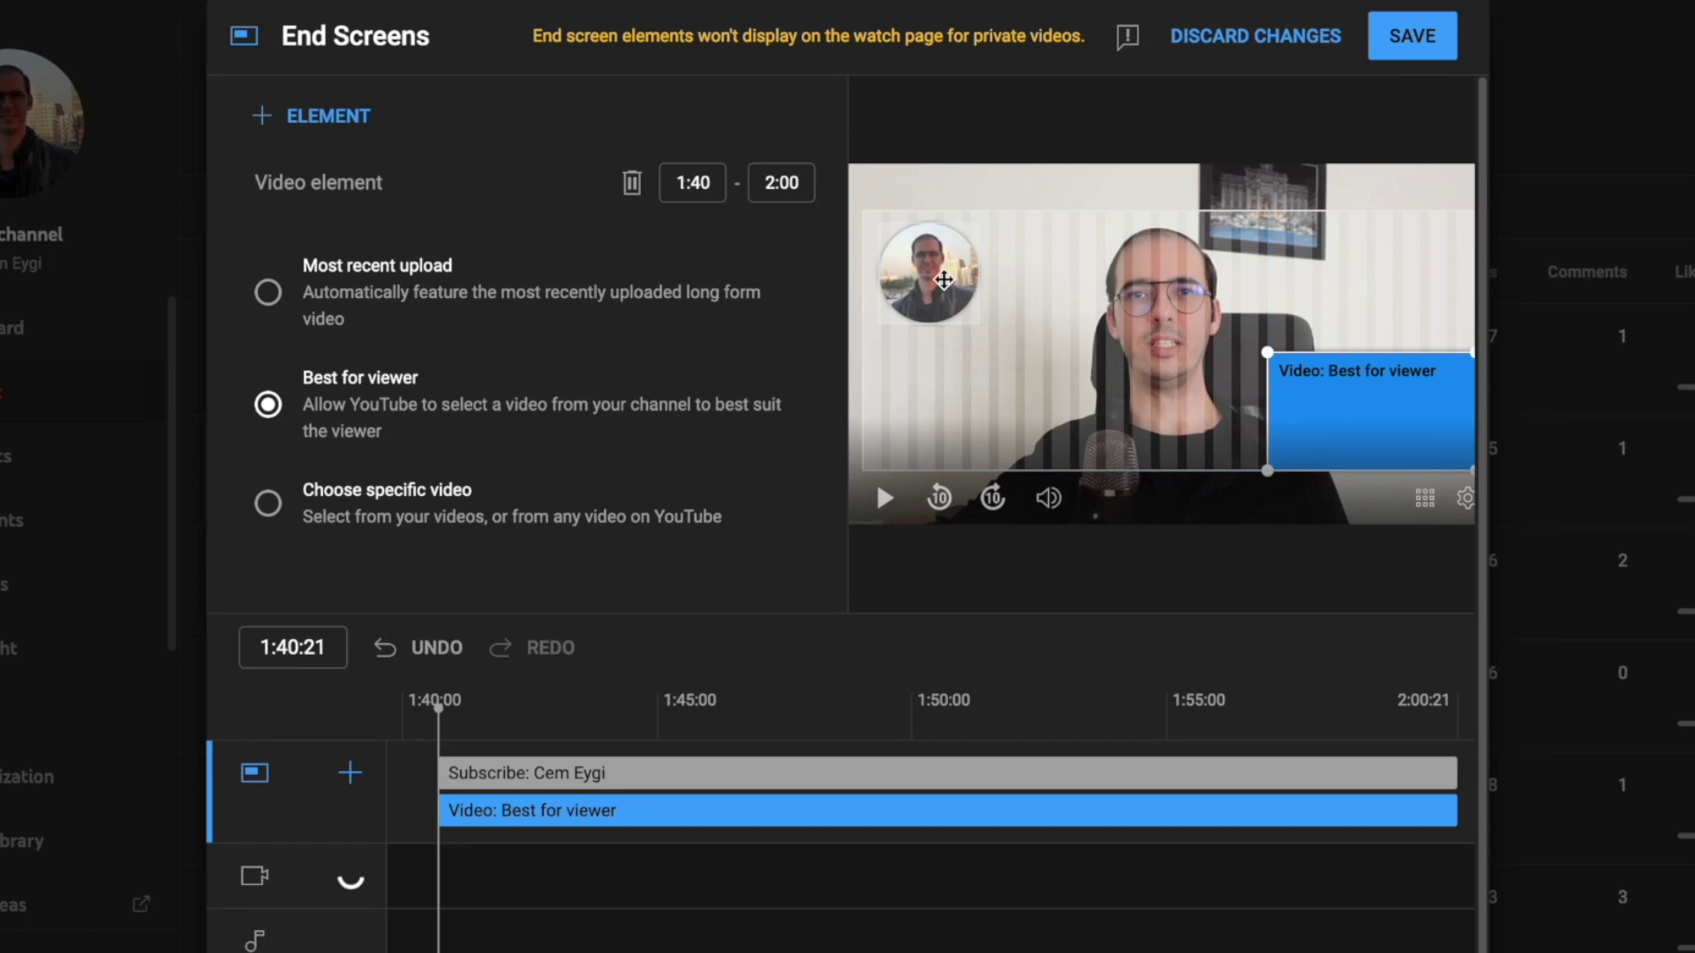
drag(944, 280, 929, 427)
Adjust the video element's position and delay both elements, subscribe now running 1:44–2:00.
click(1272, 354)
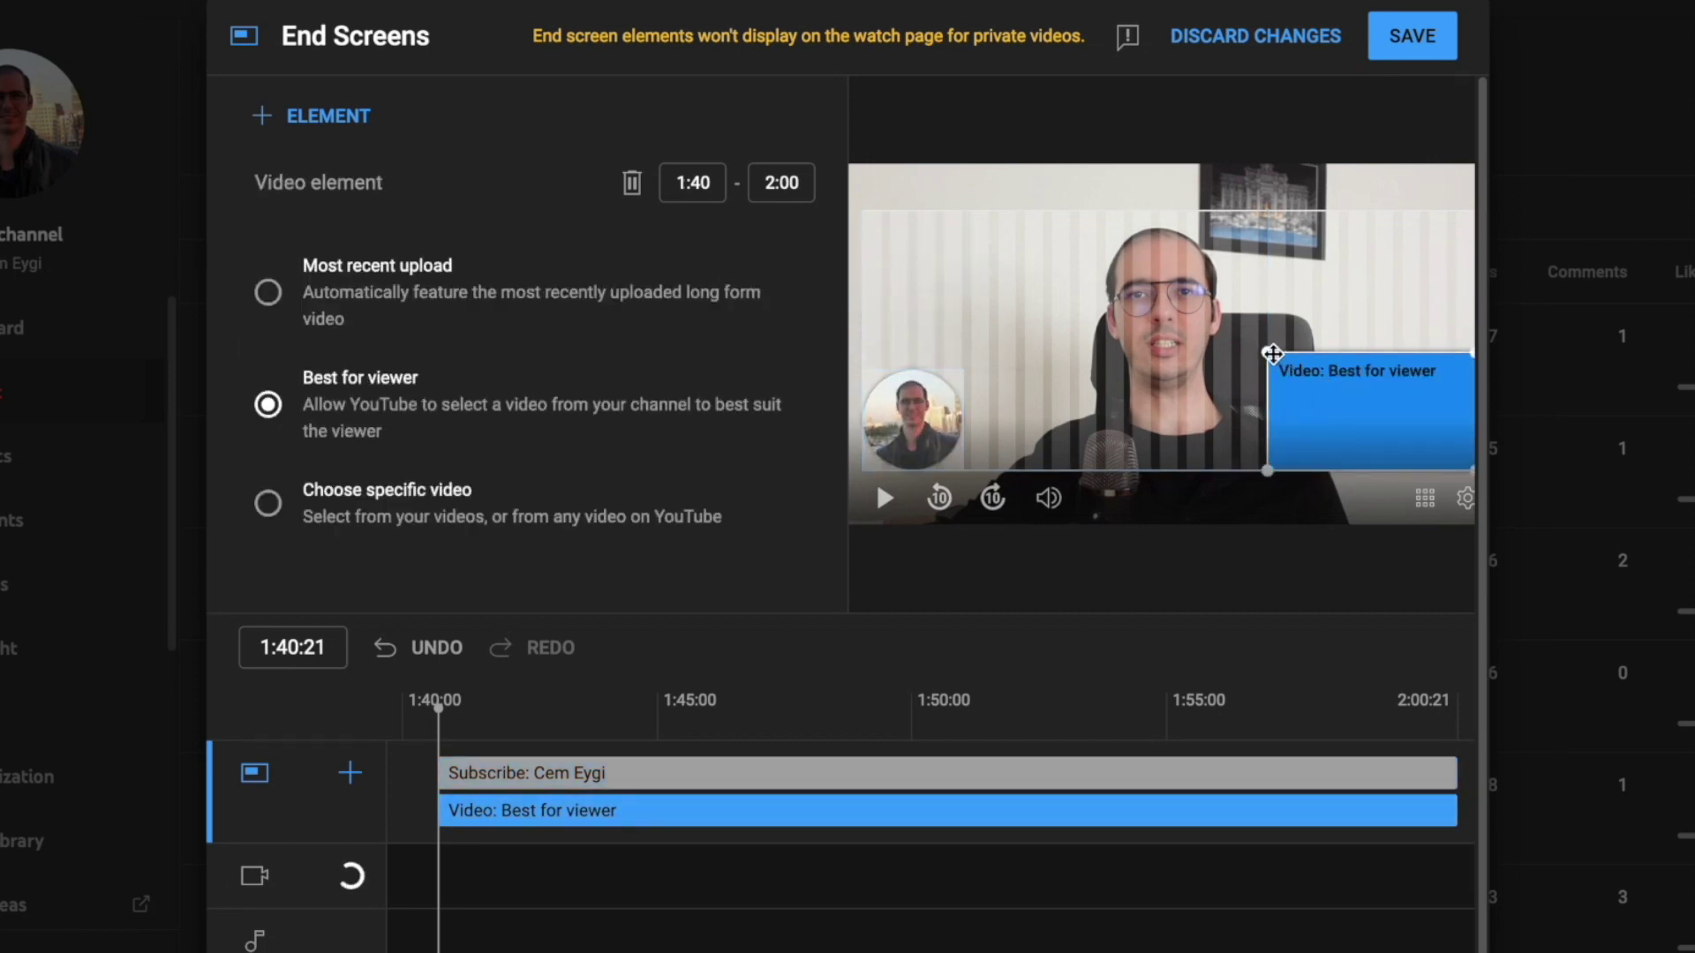
mouse_move(1273, 354)
mouse_down()
mouse_move(1181, 302)
mouse_move(1276, 360)
mouse_up()
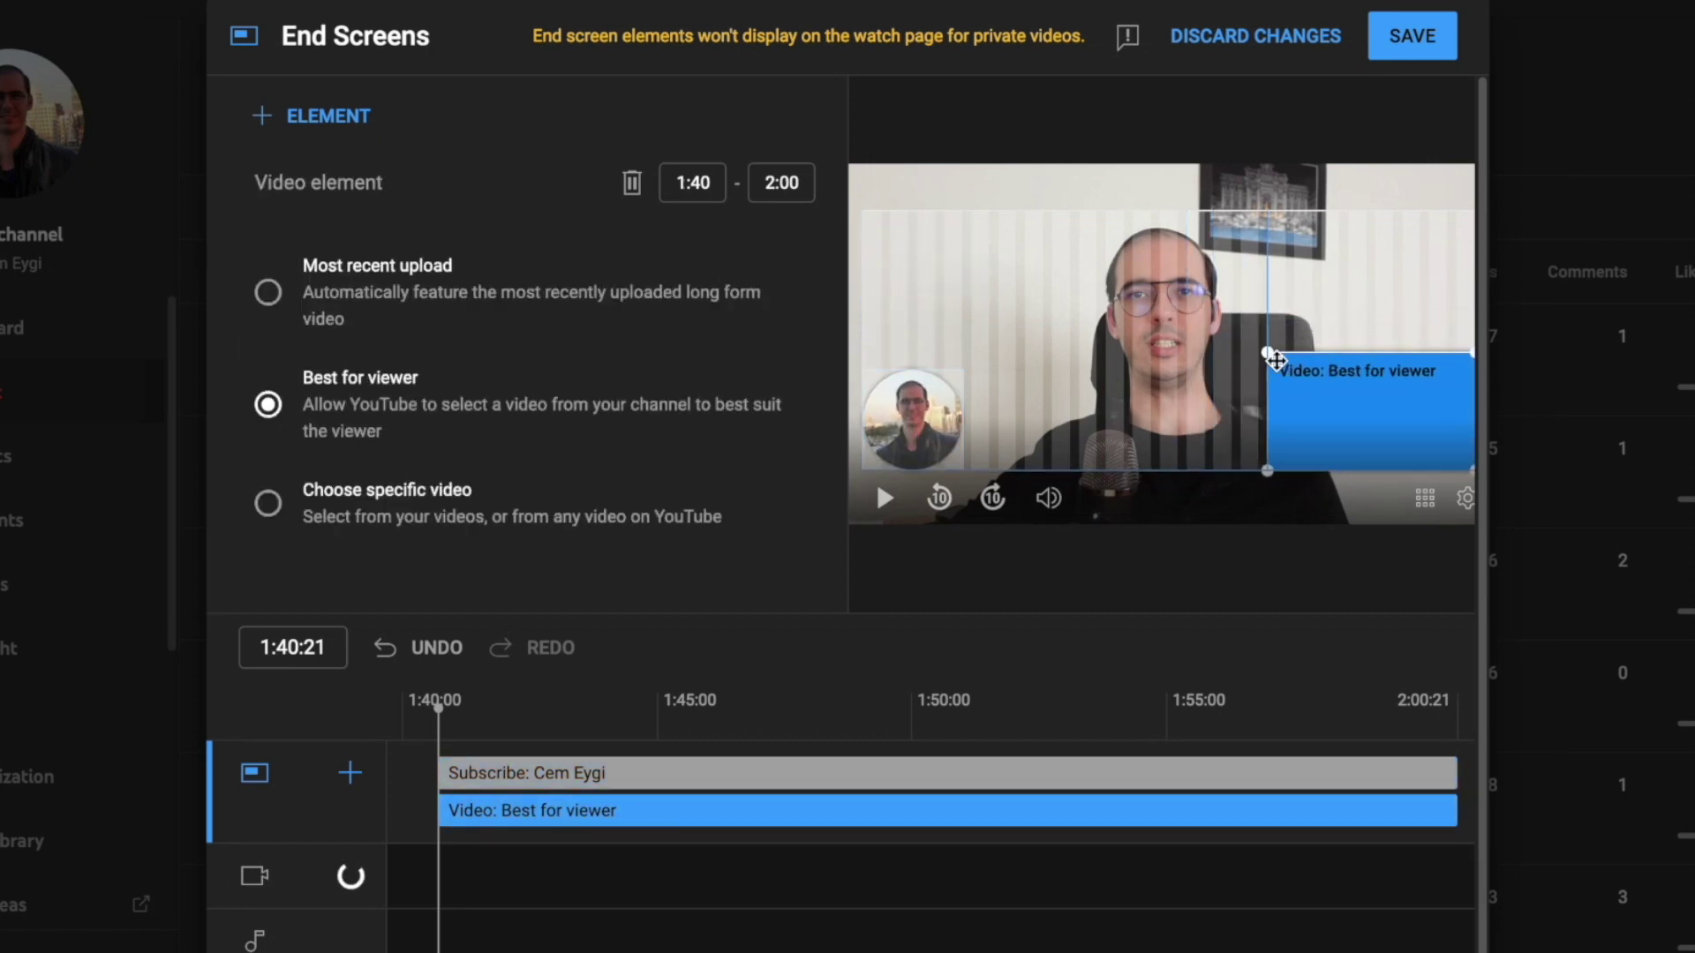
drag(1338, 407, 943, 387)
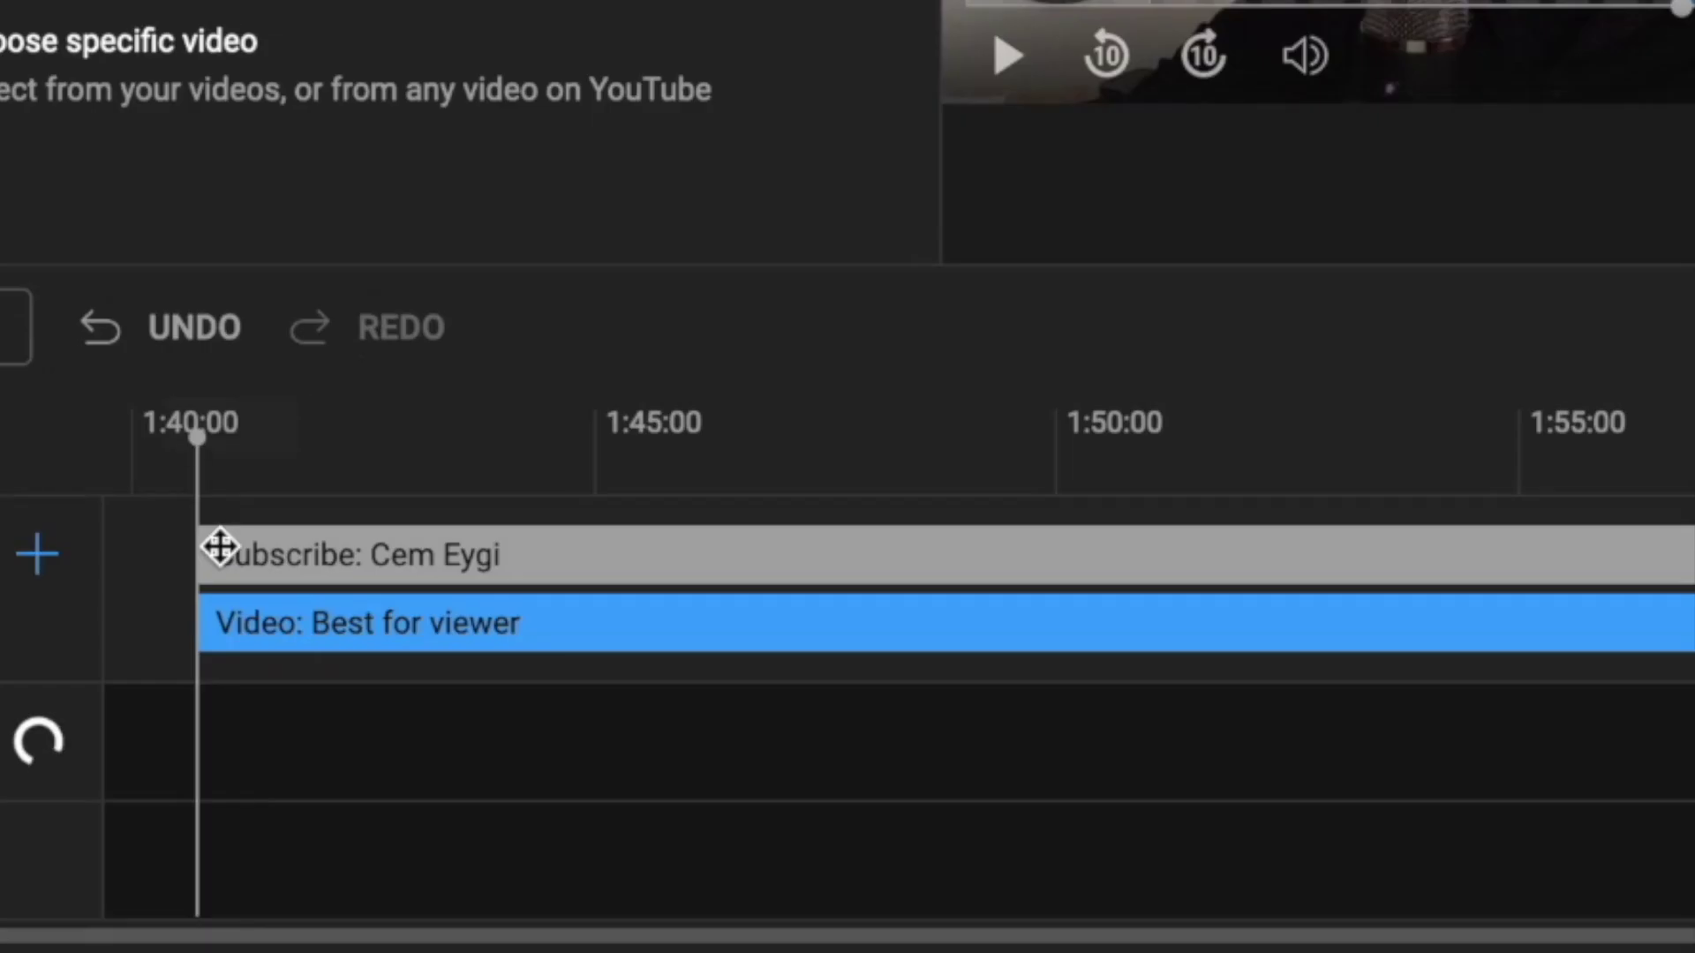
drag(197, 556, 530, 565)
drag(197, 635, 911, 635)
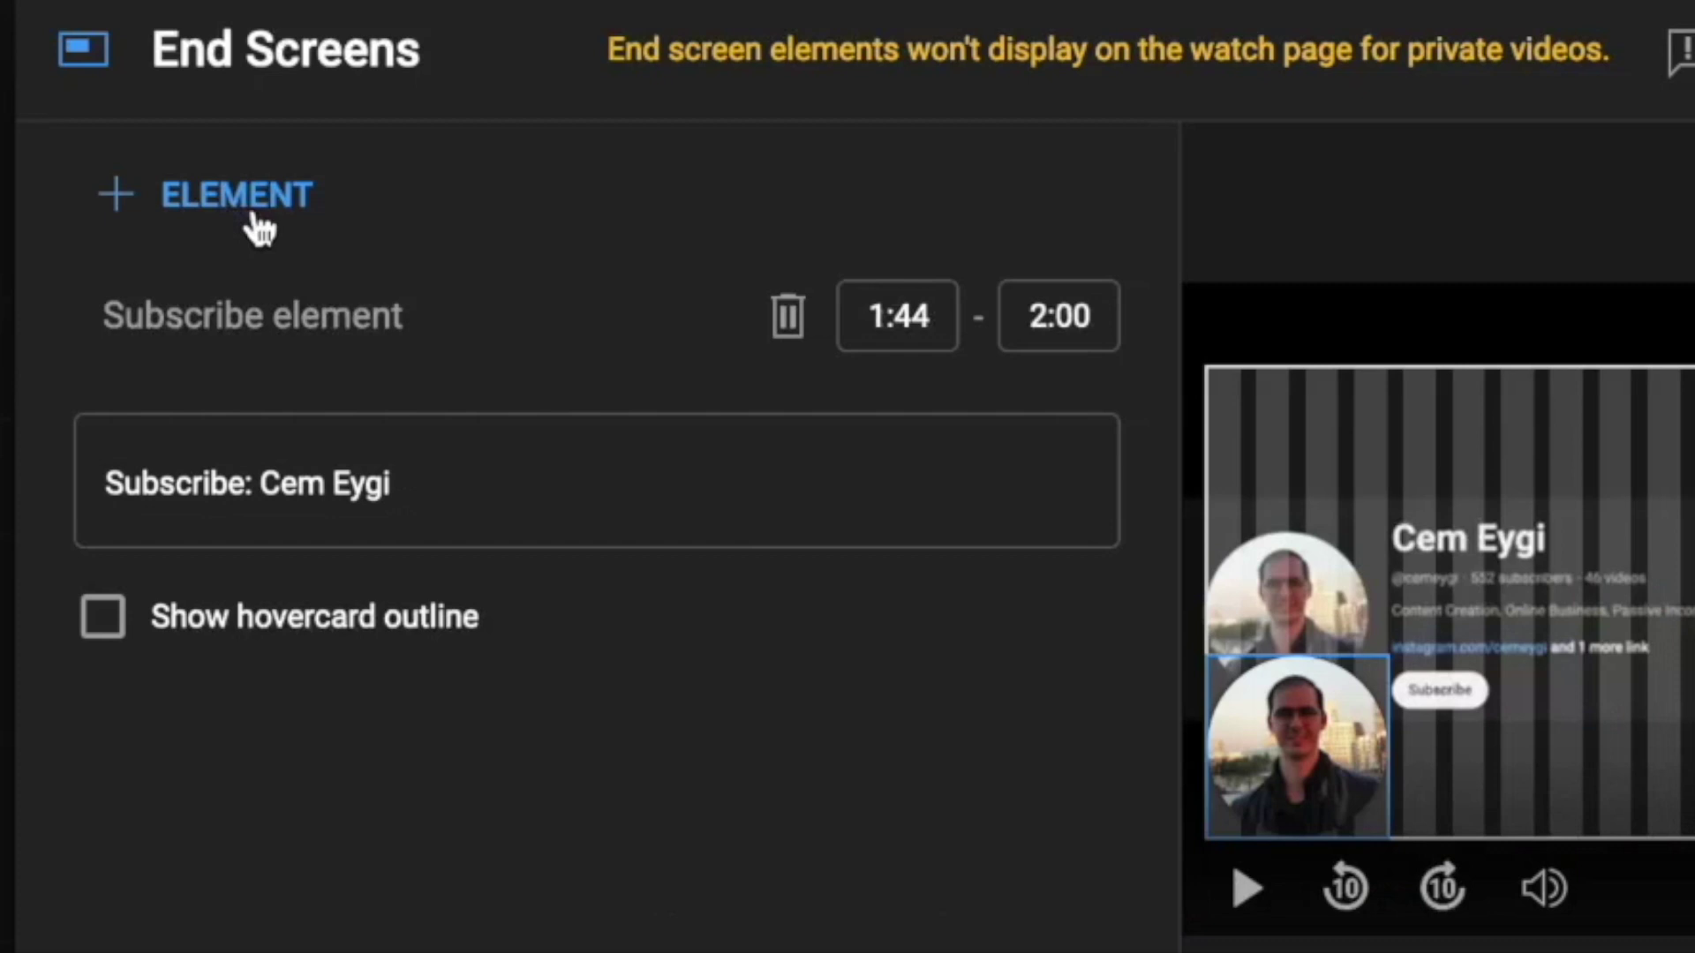
Add a YouTube Creator Tips (2023) playlist element and move it to the video's top-right corner.
click(283, 231)
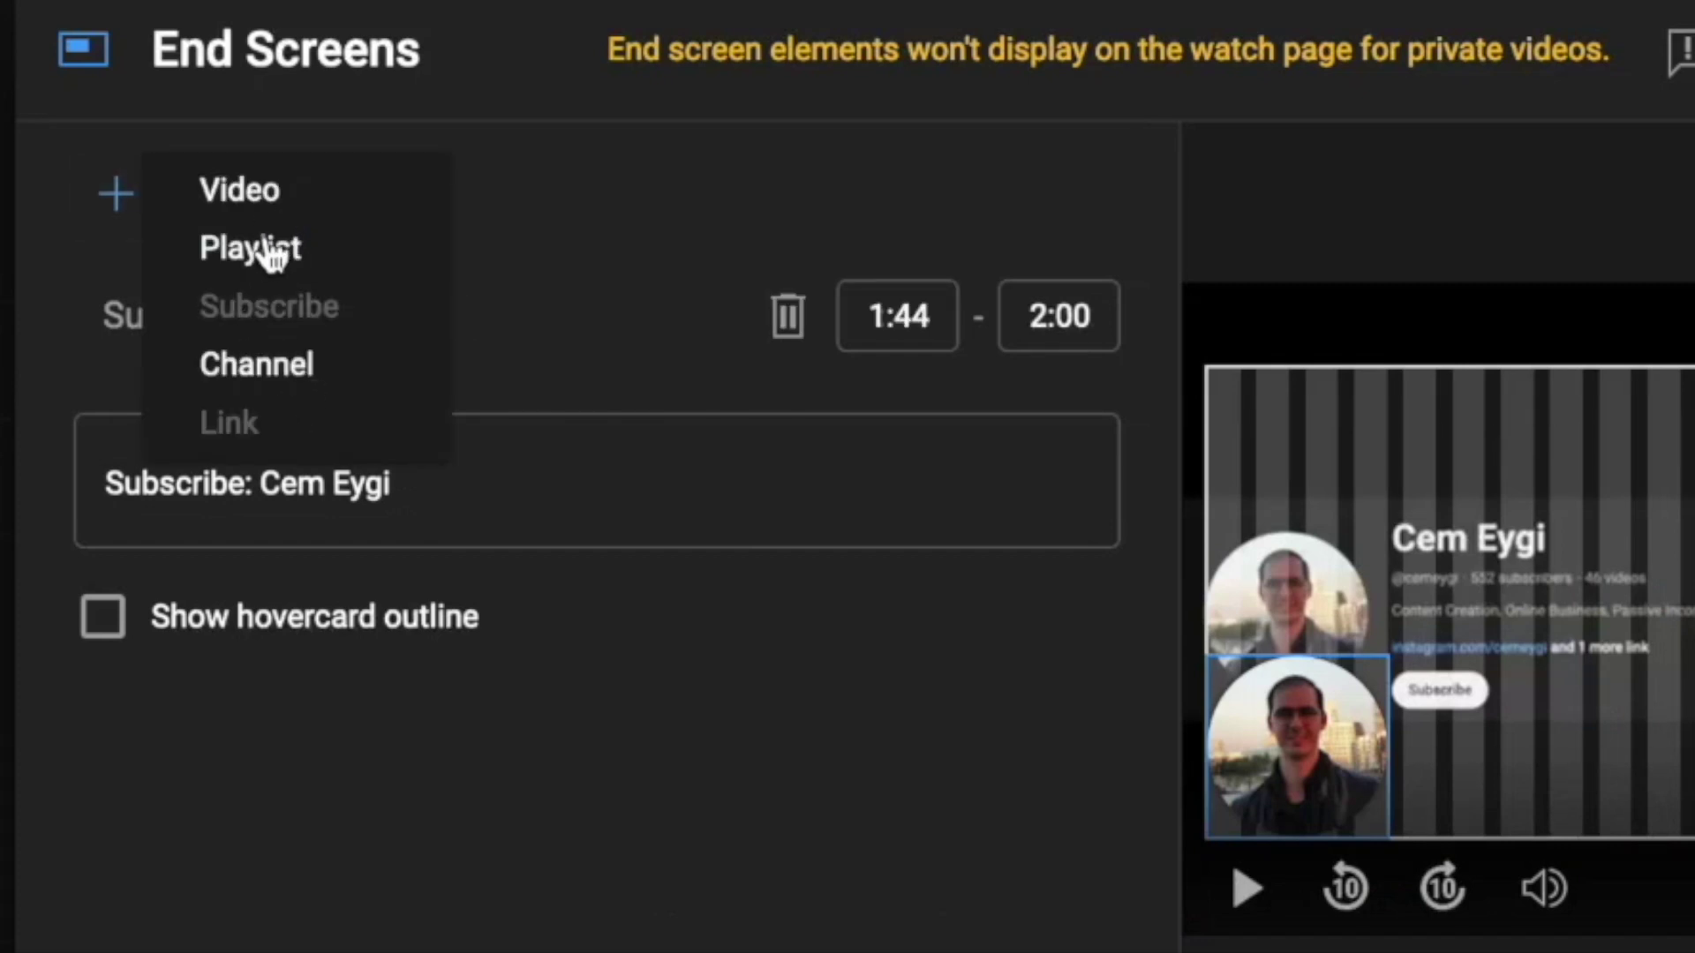
click(240, 256)
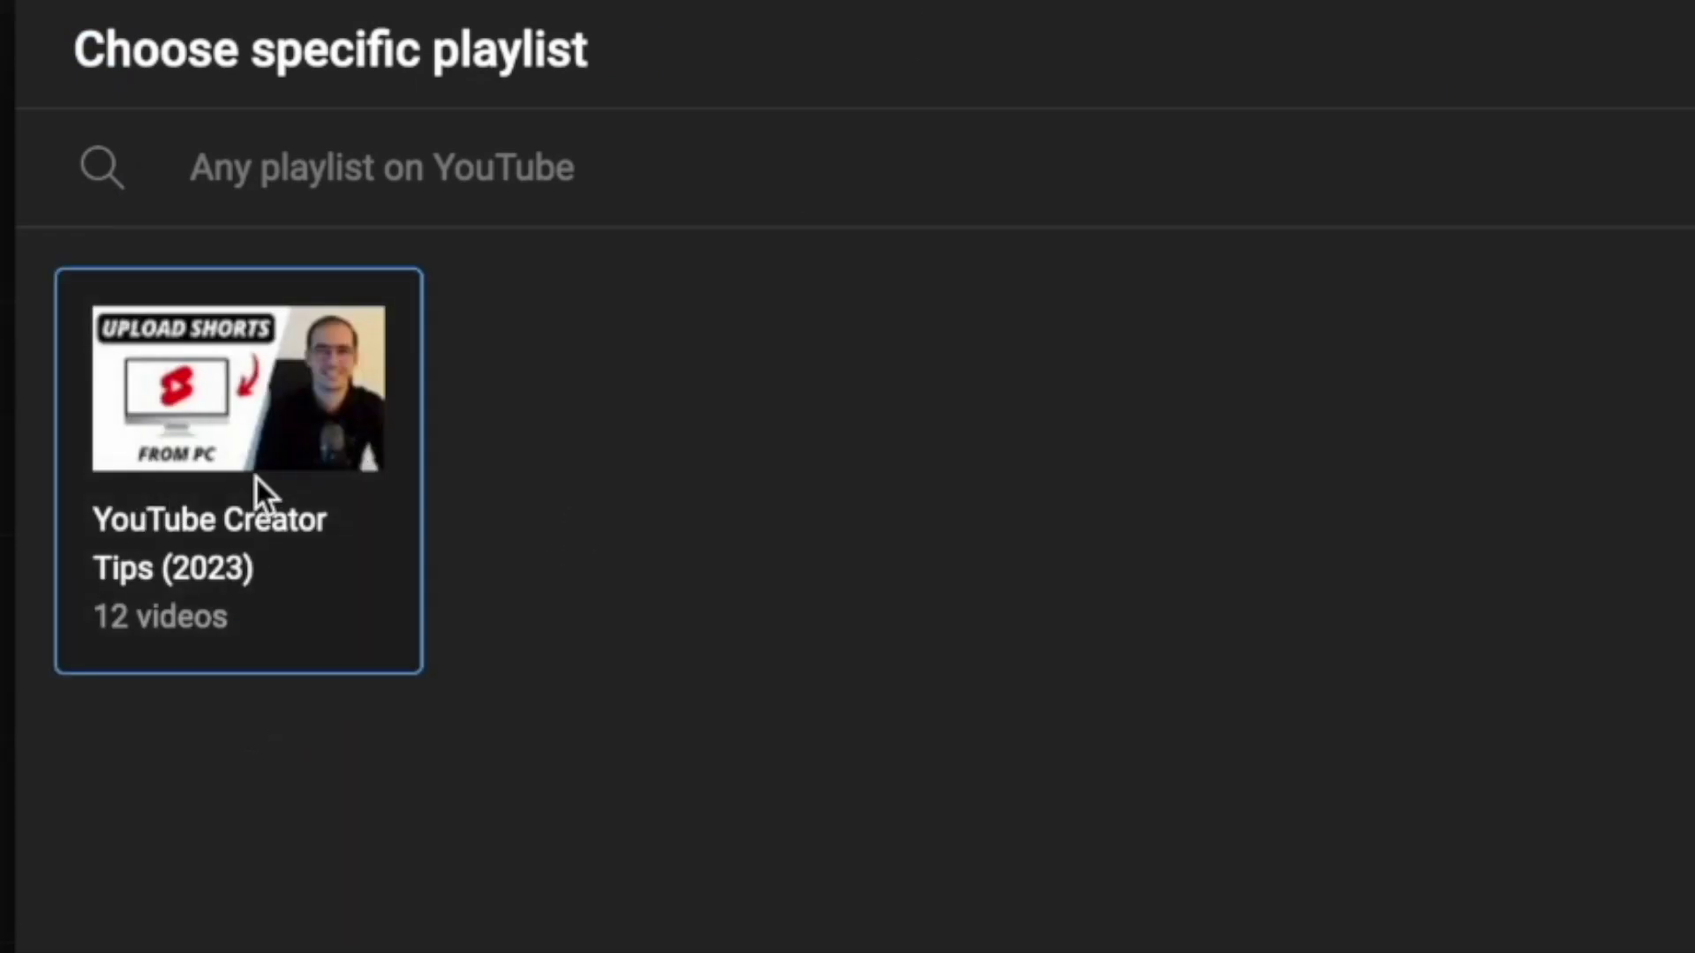
click(254, 435)
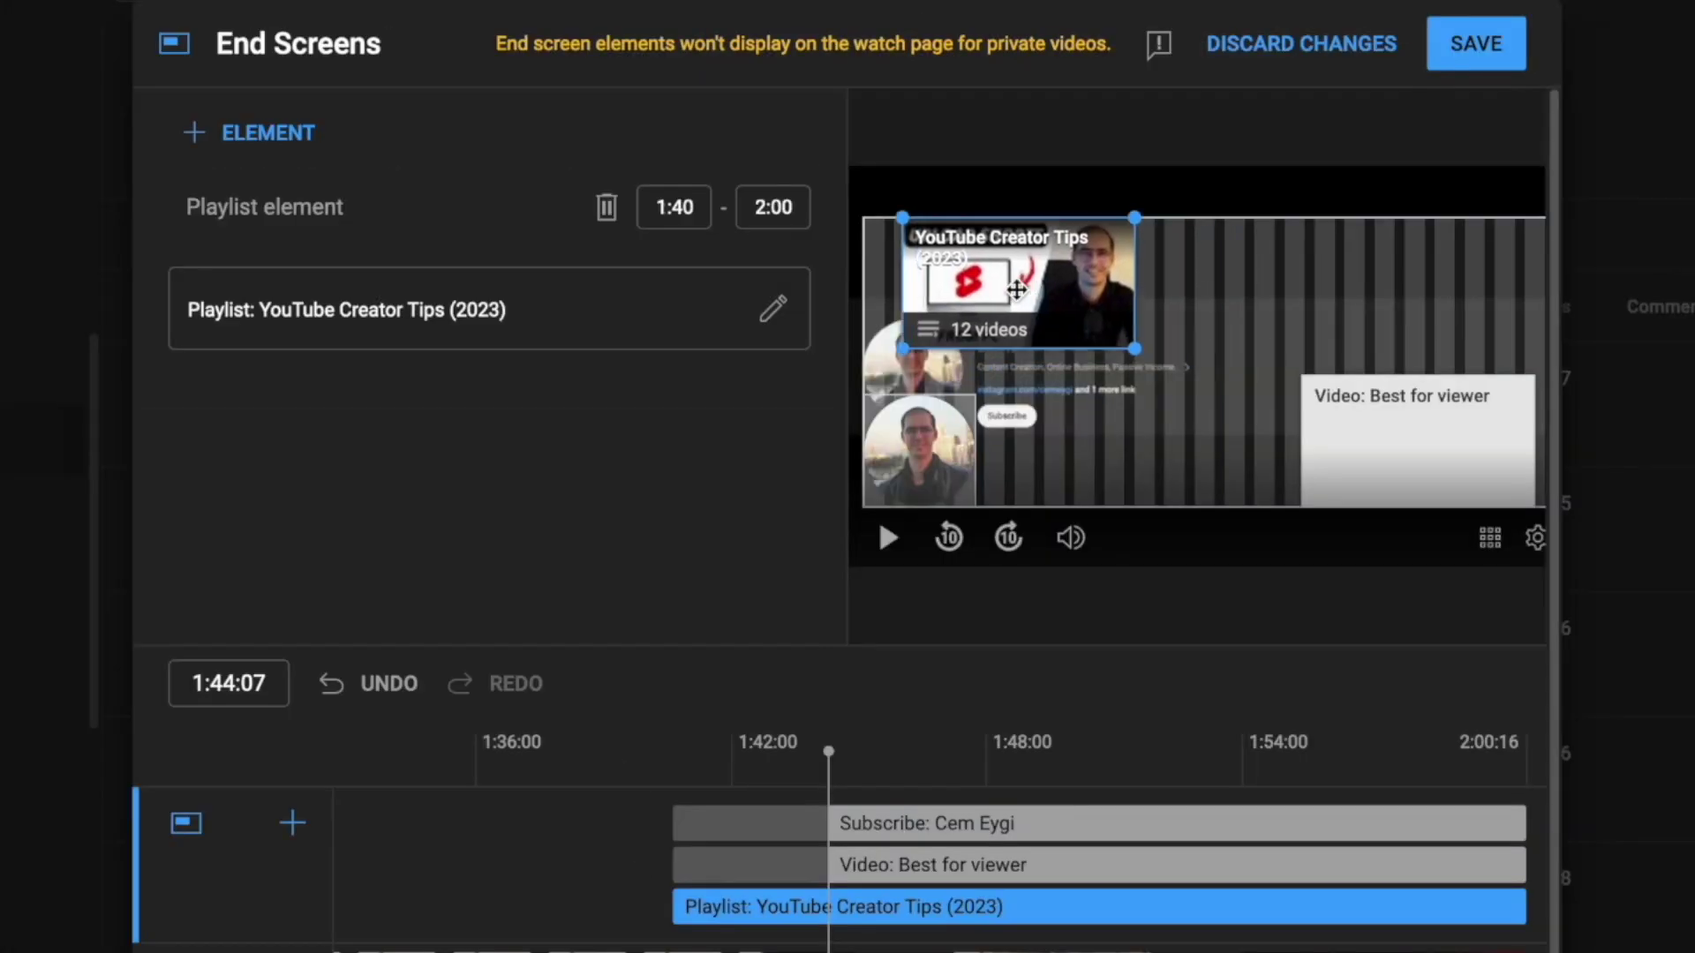
drag(1080, 315, 1441, 301)
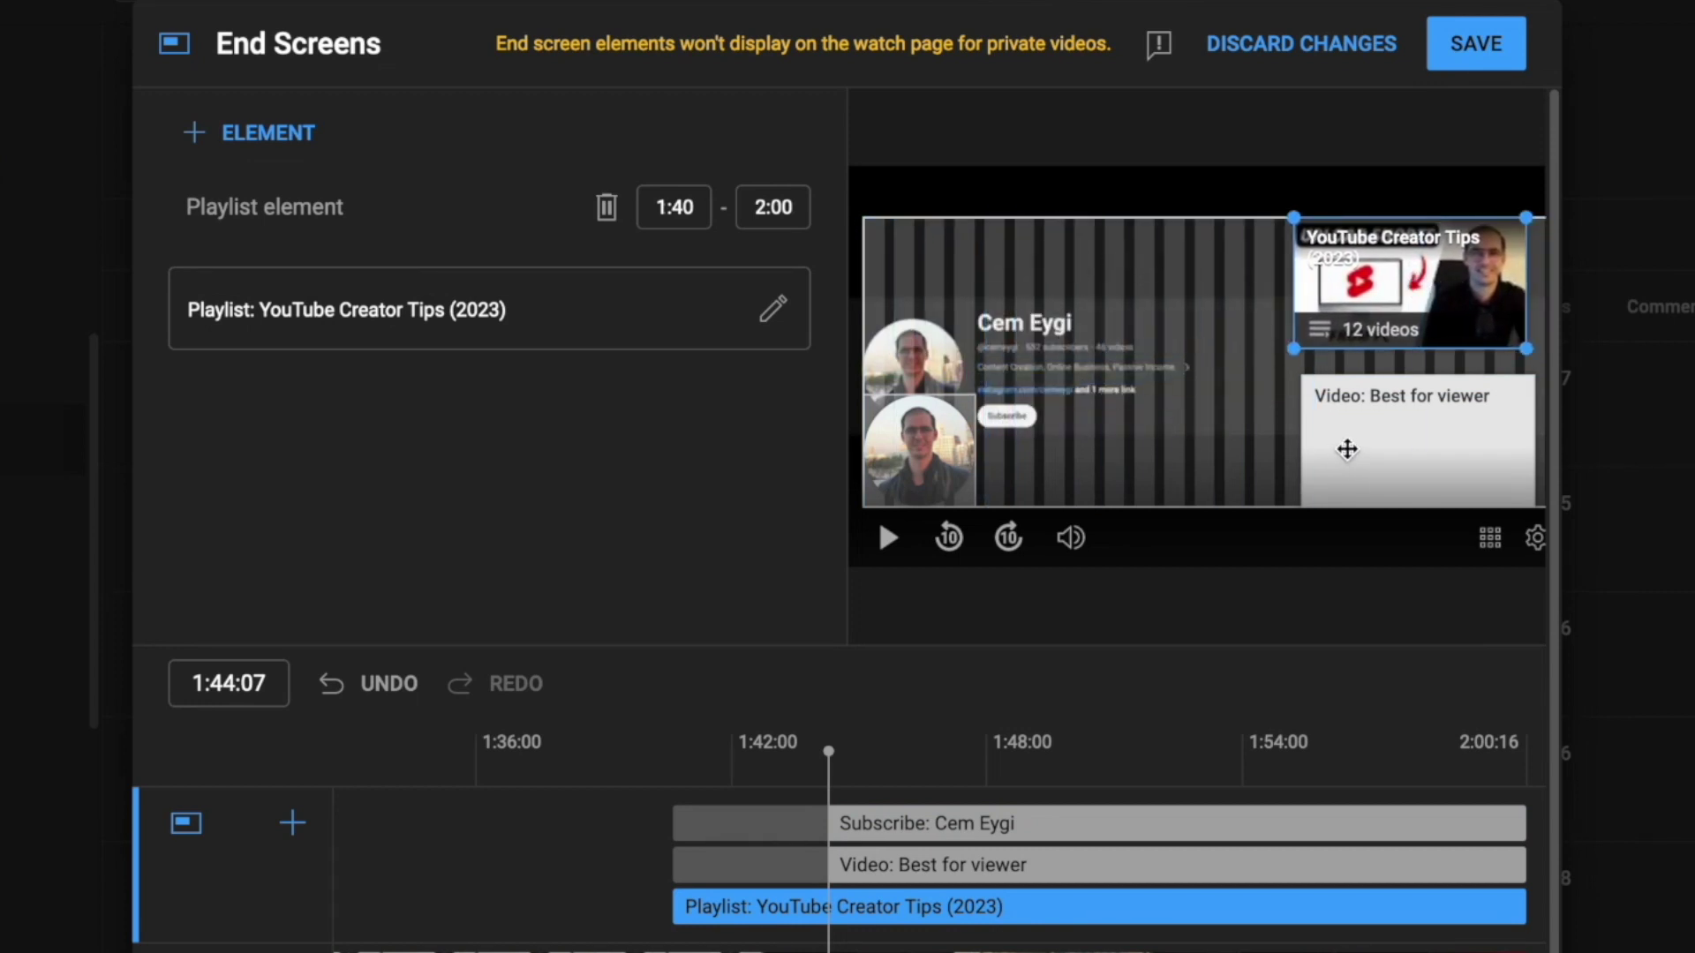
click(1421, 452)
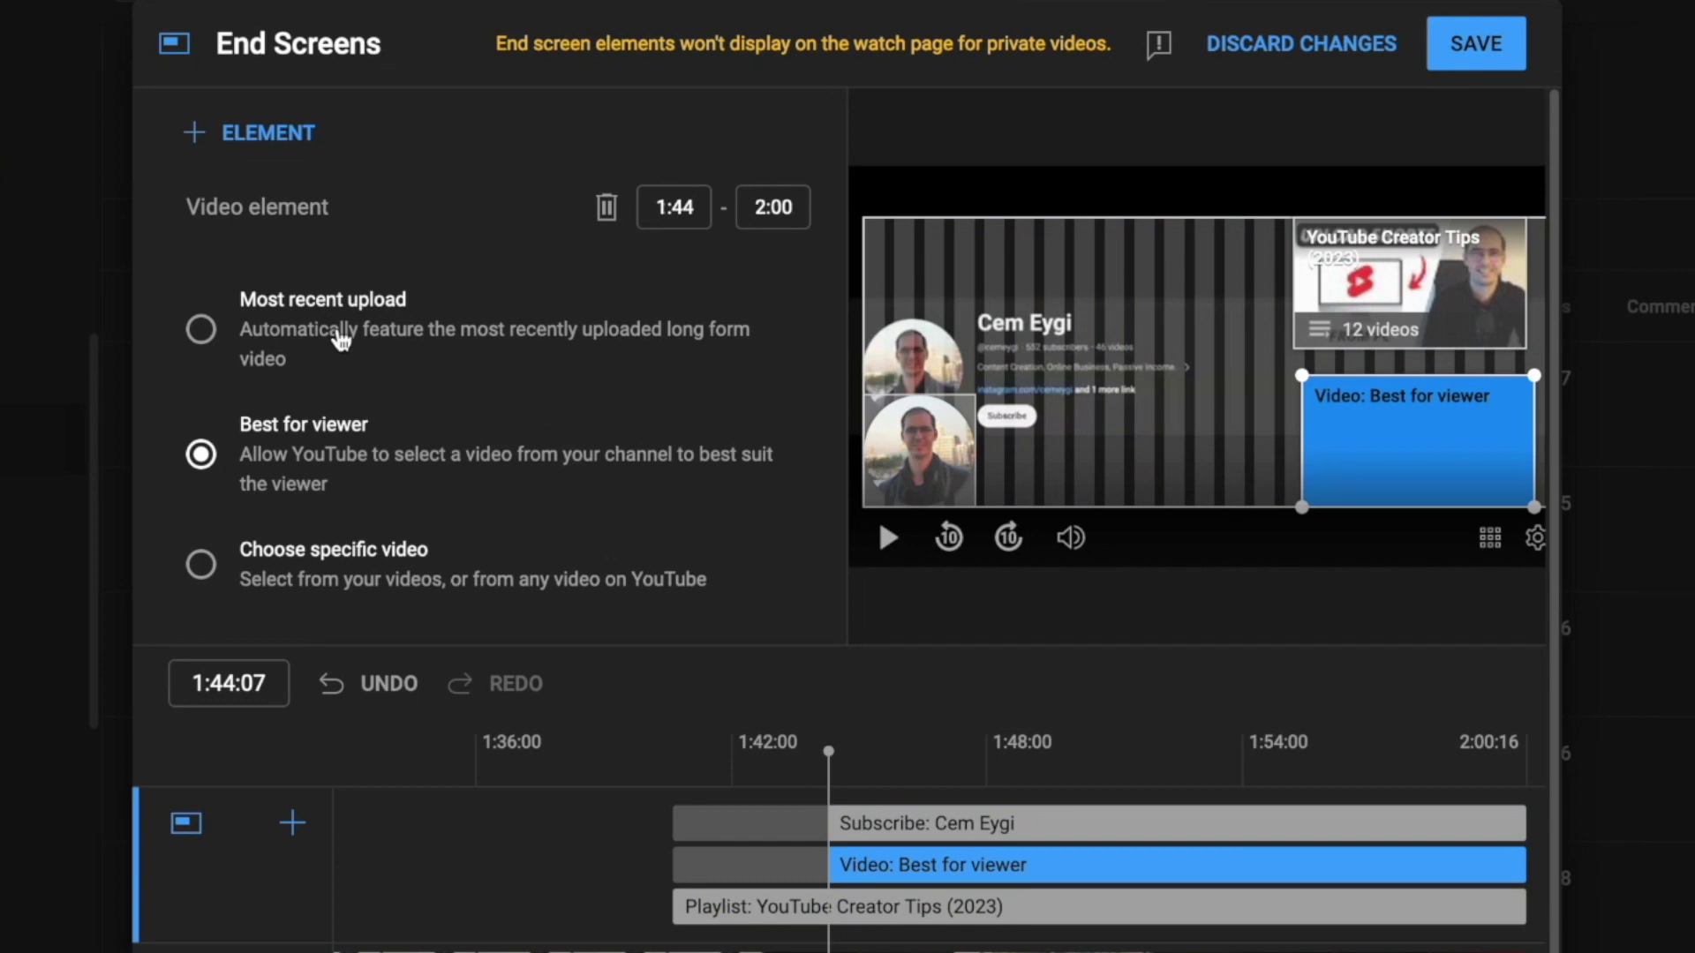
click(334, 338)
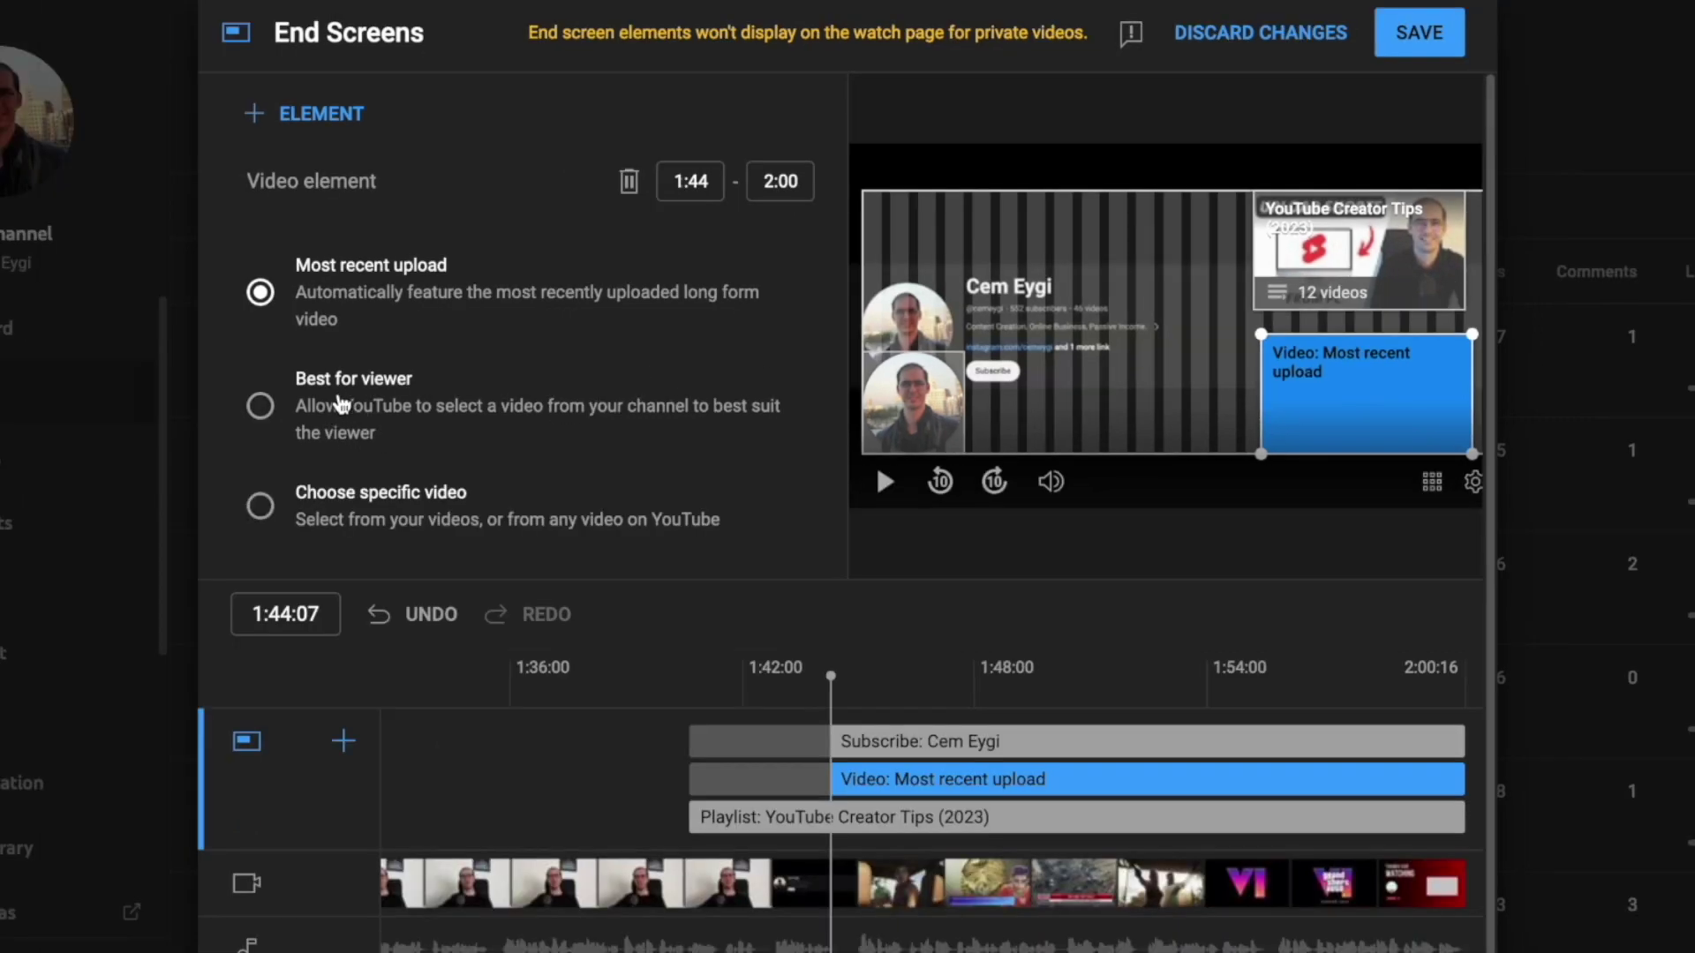
click(337, 389)
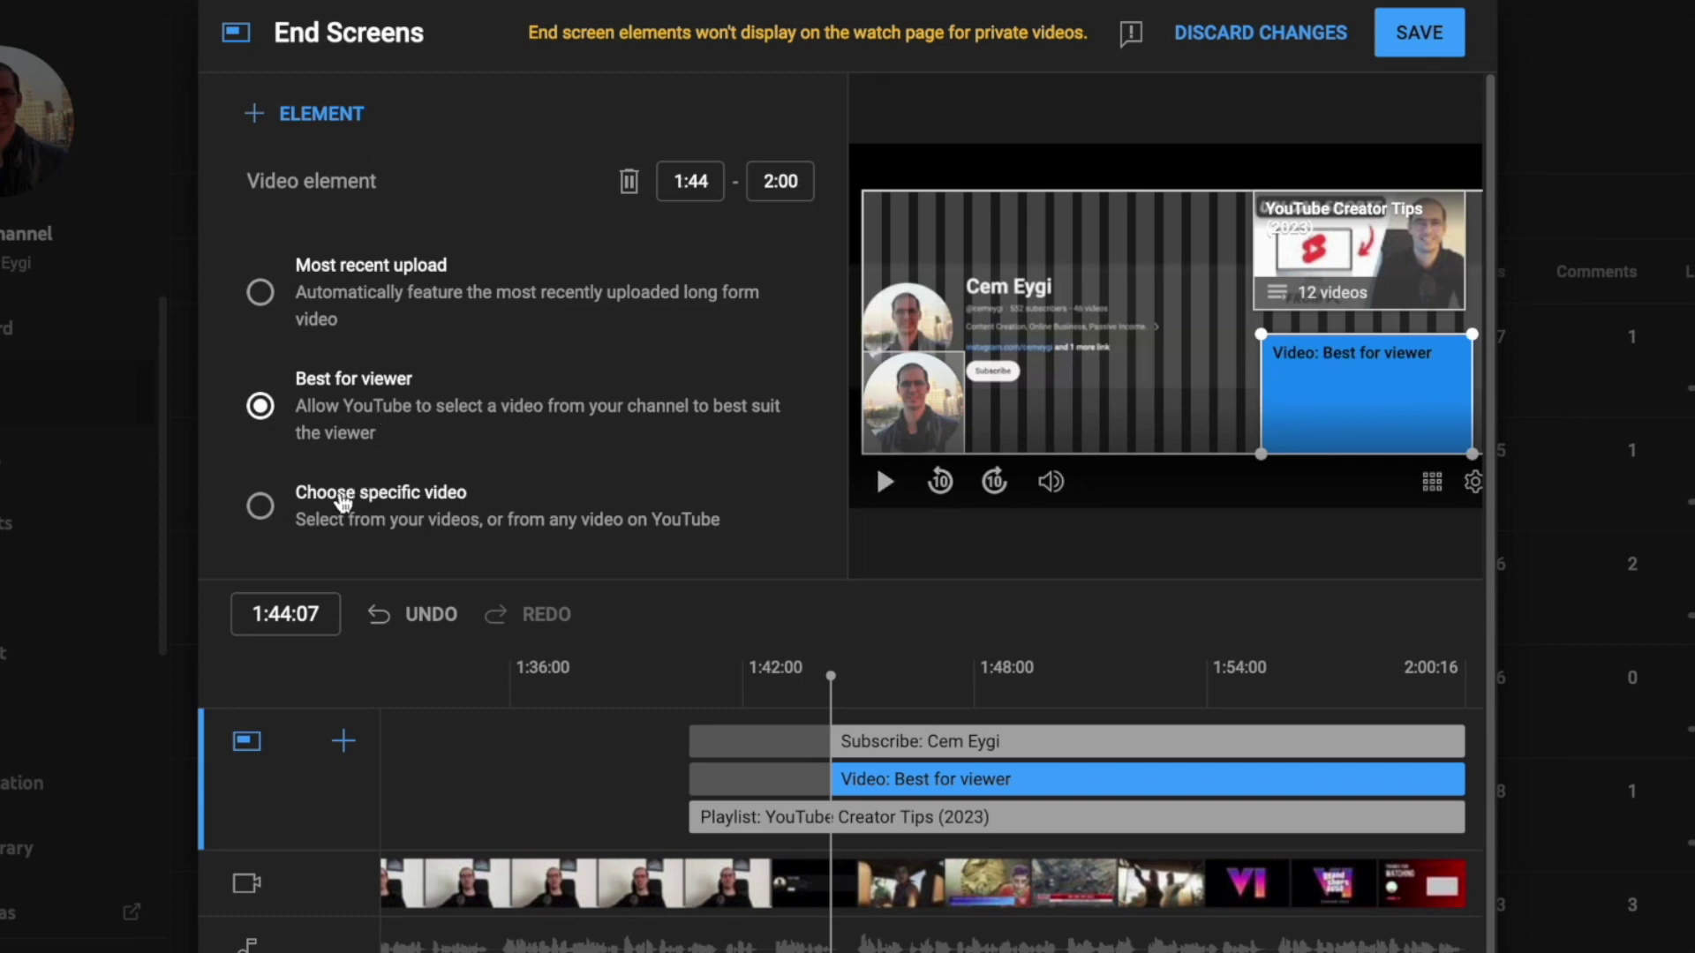
click(415, 510)
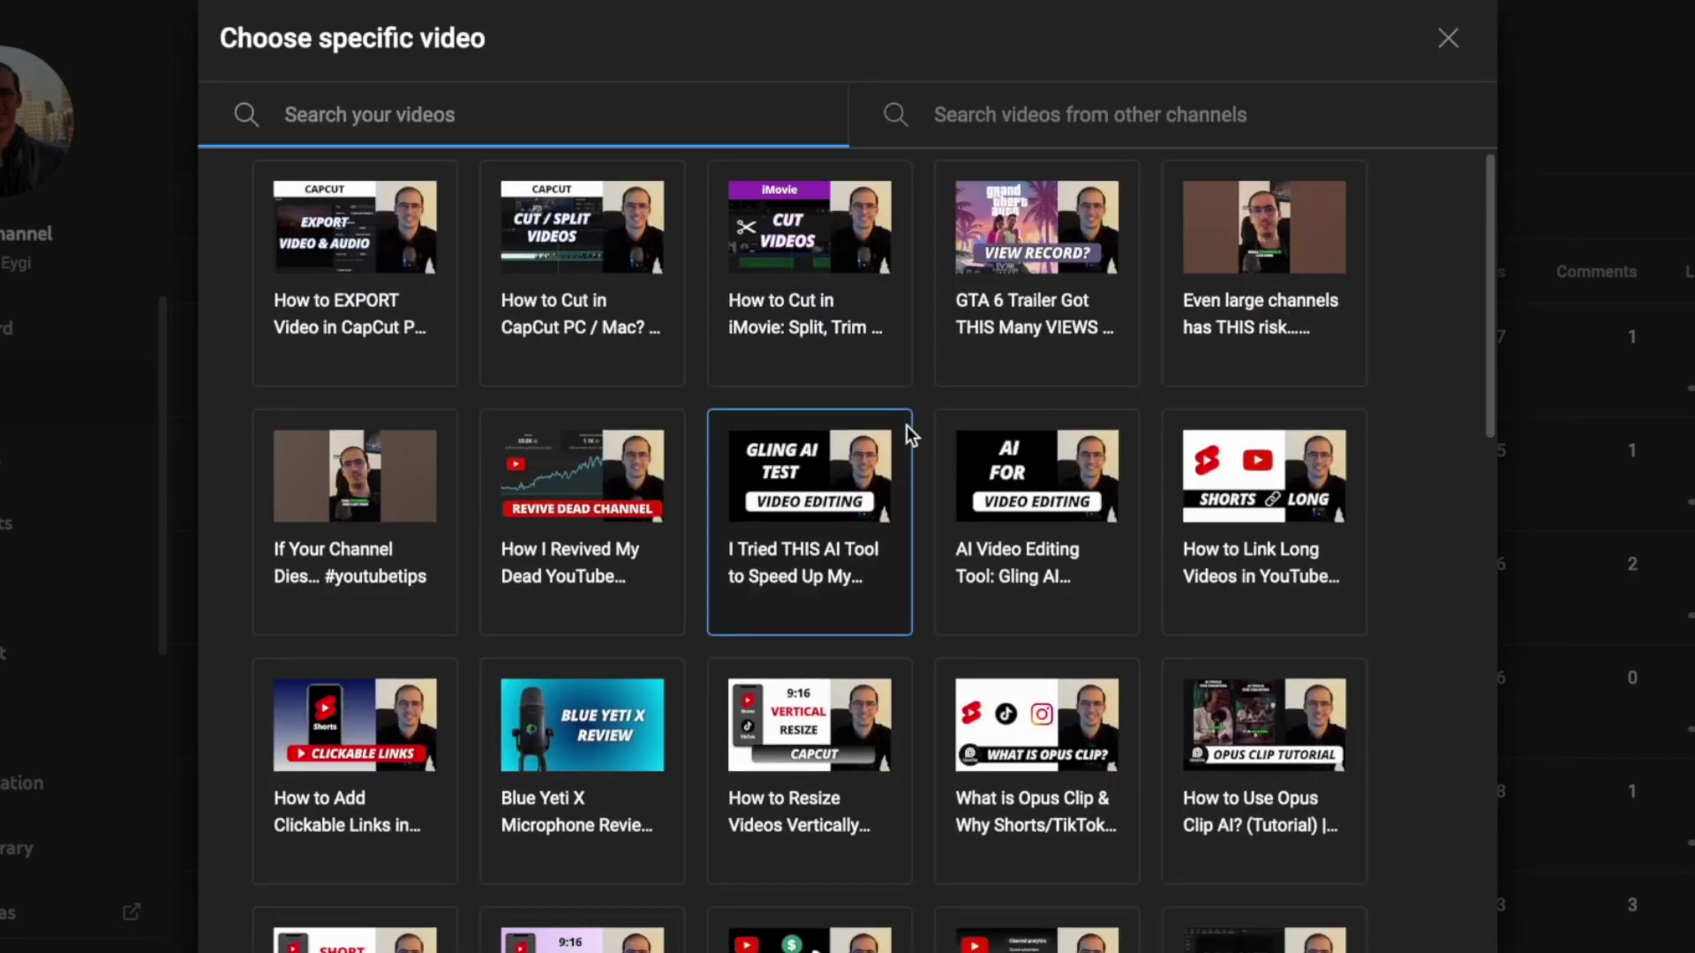
scroll(908, 431, down, 3)
scroll(915, 521, down, 3)
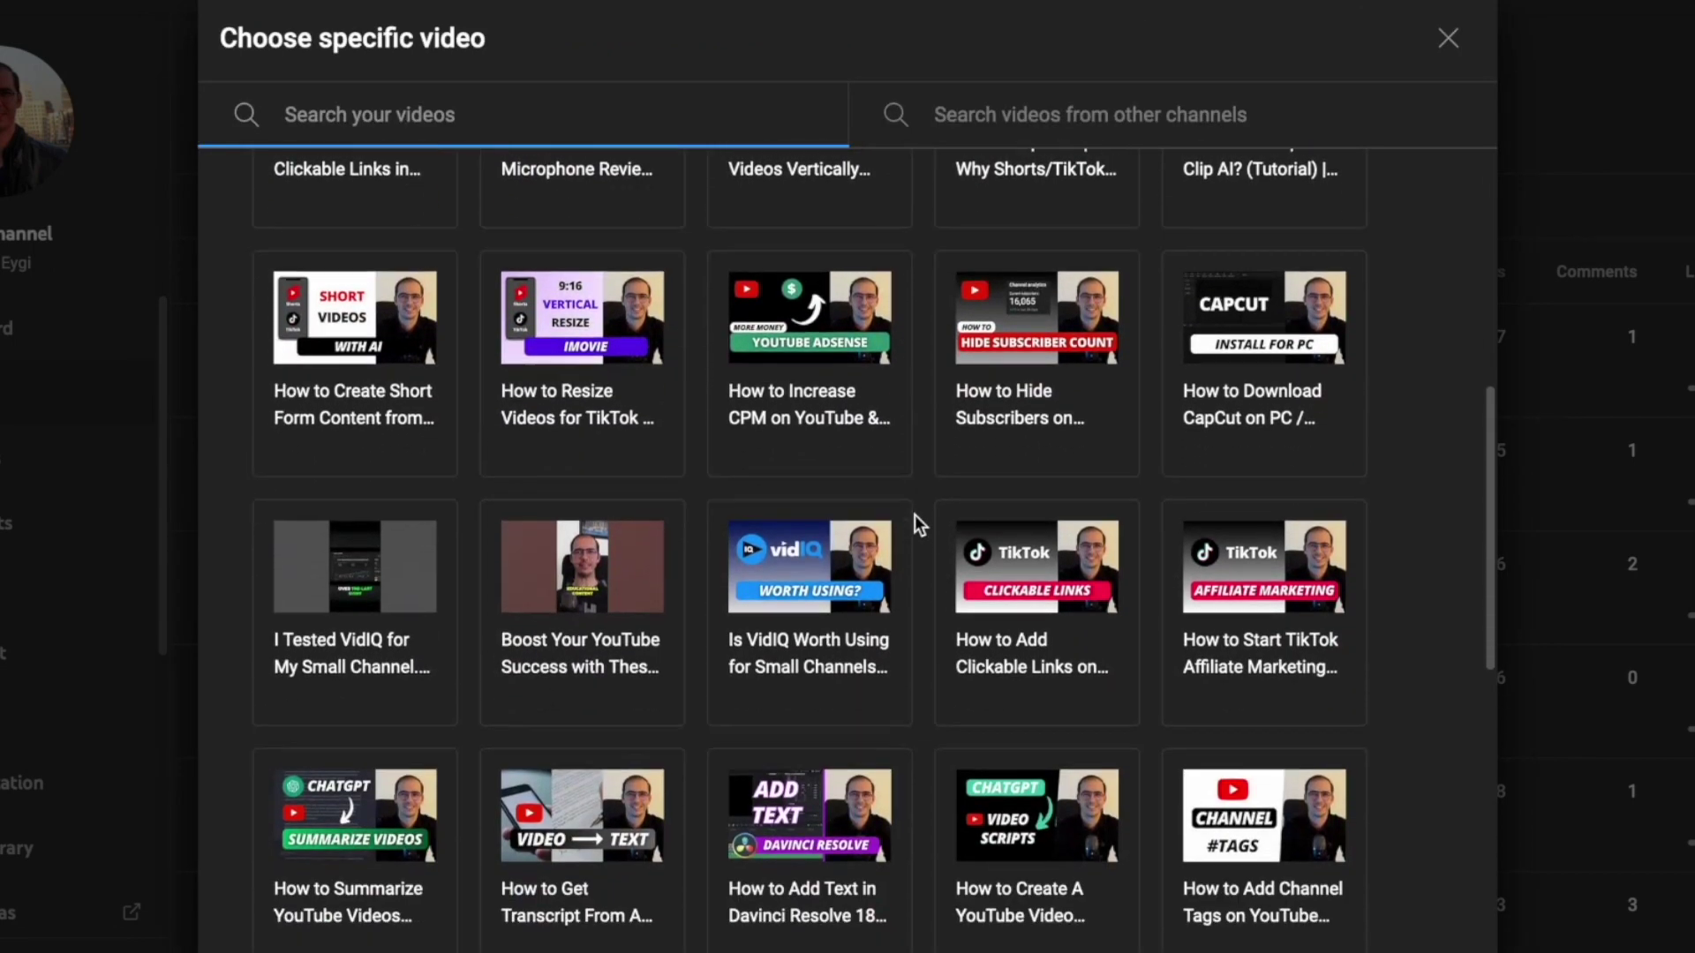
key(Escape)
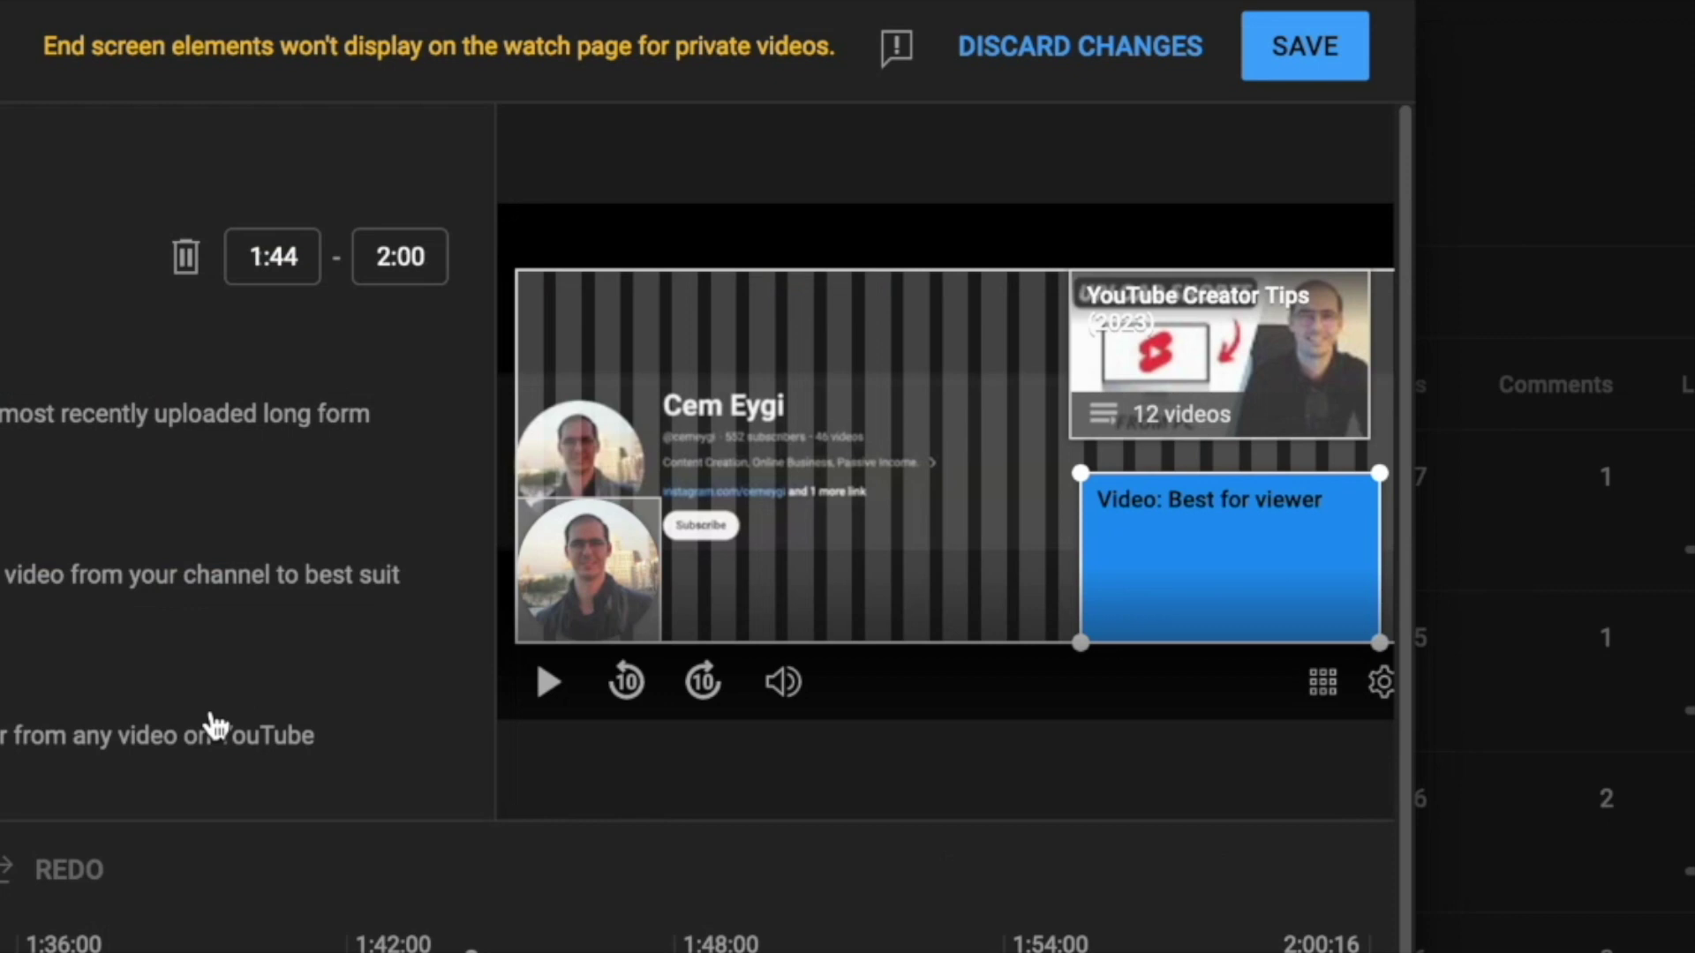
Save the end screen and open the How to Link Long Videos in YouTube Shorts video's details.
click(1333, 71)
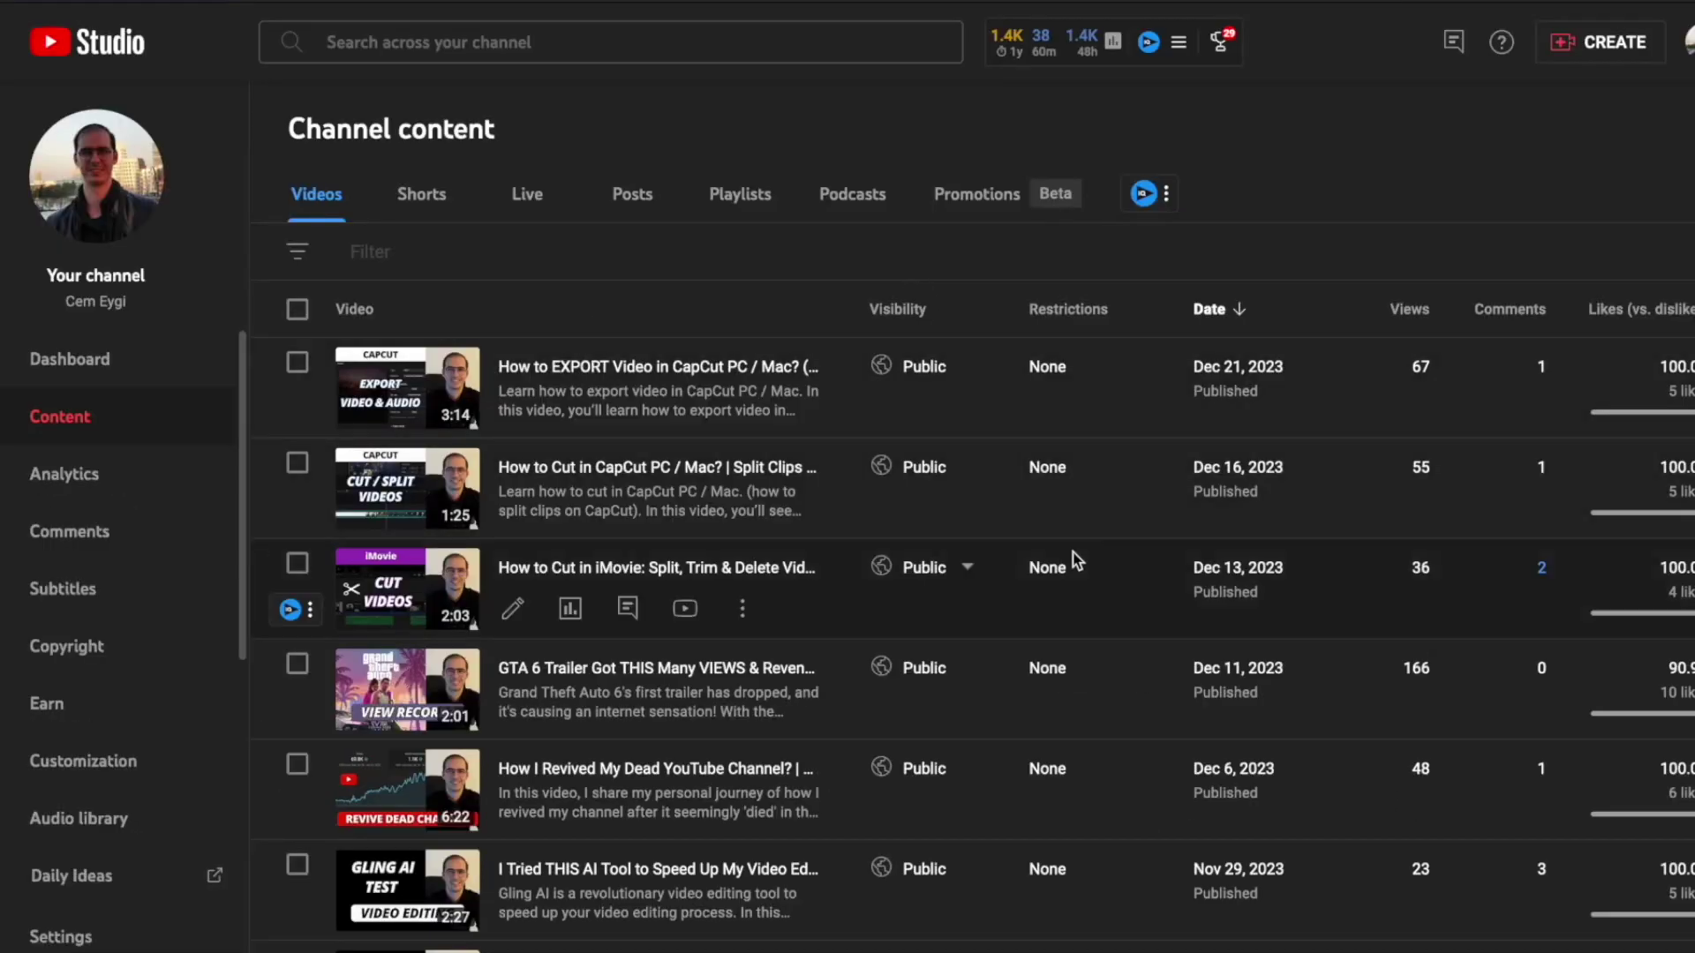
scroll(1071, 560, down, 5)
scroll(1071, 558, down, 3)
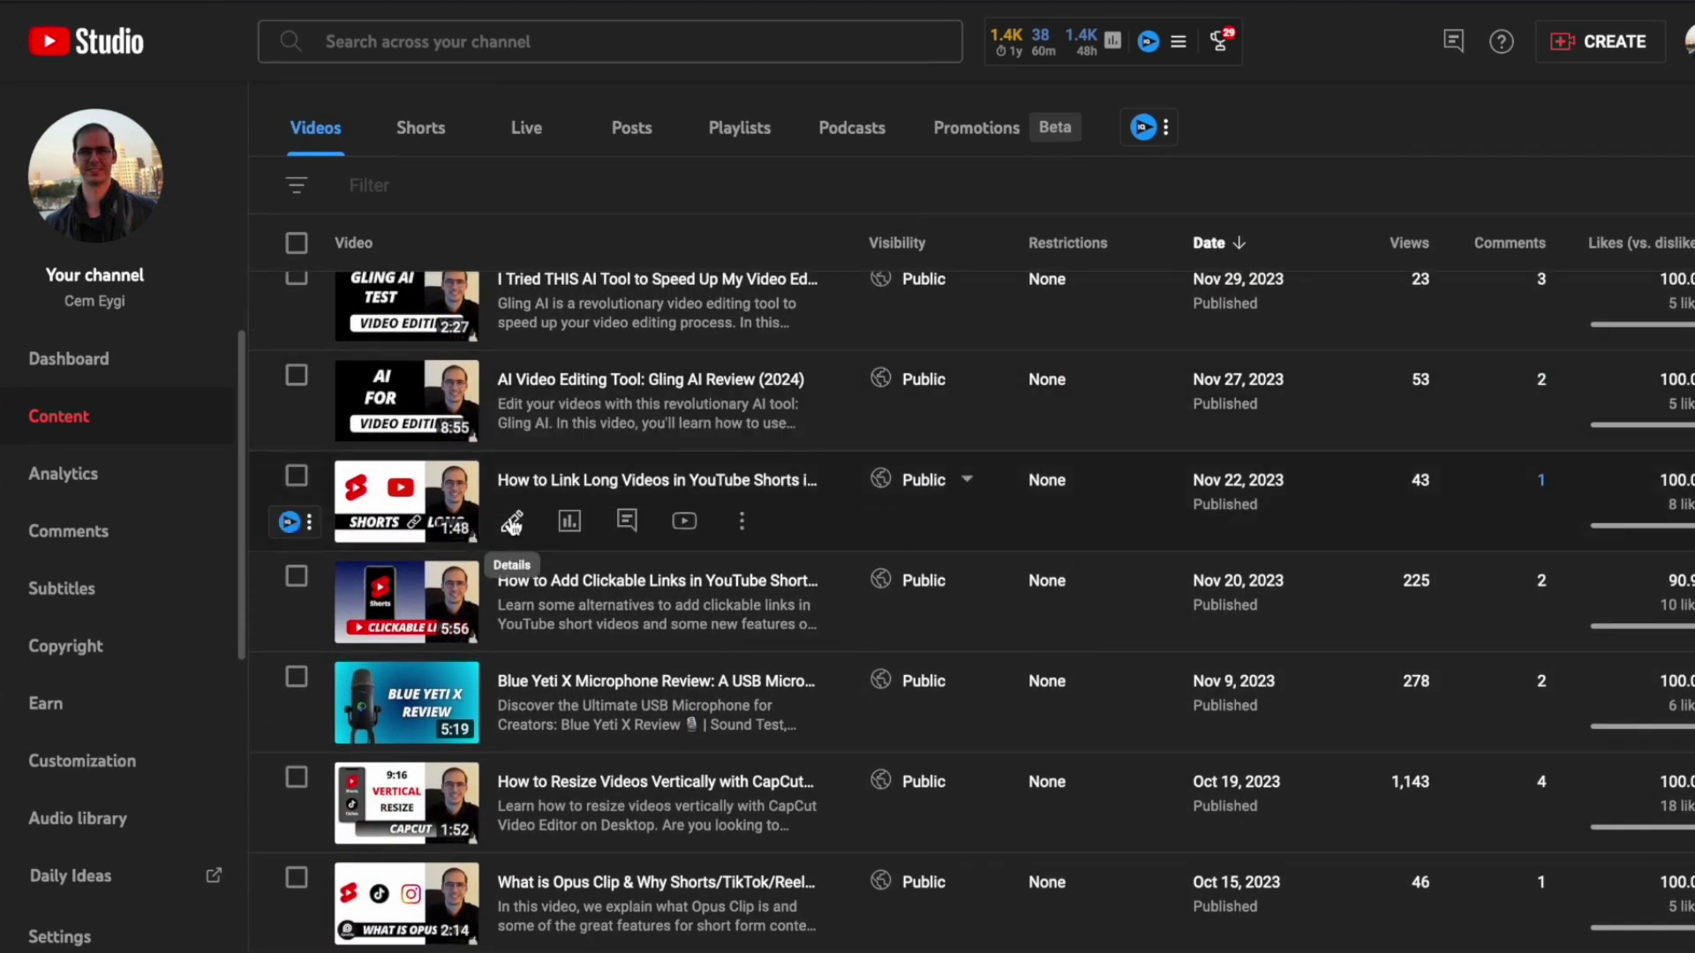
click(512, 524)
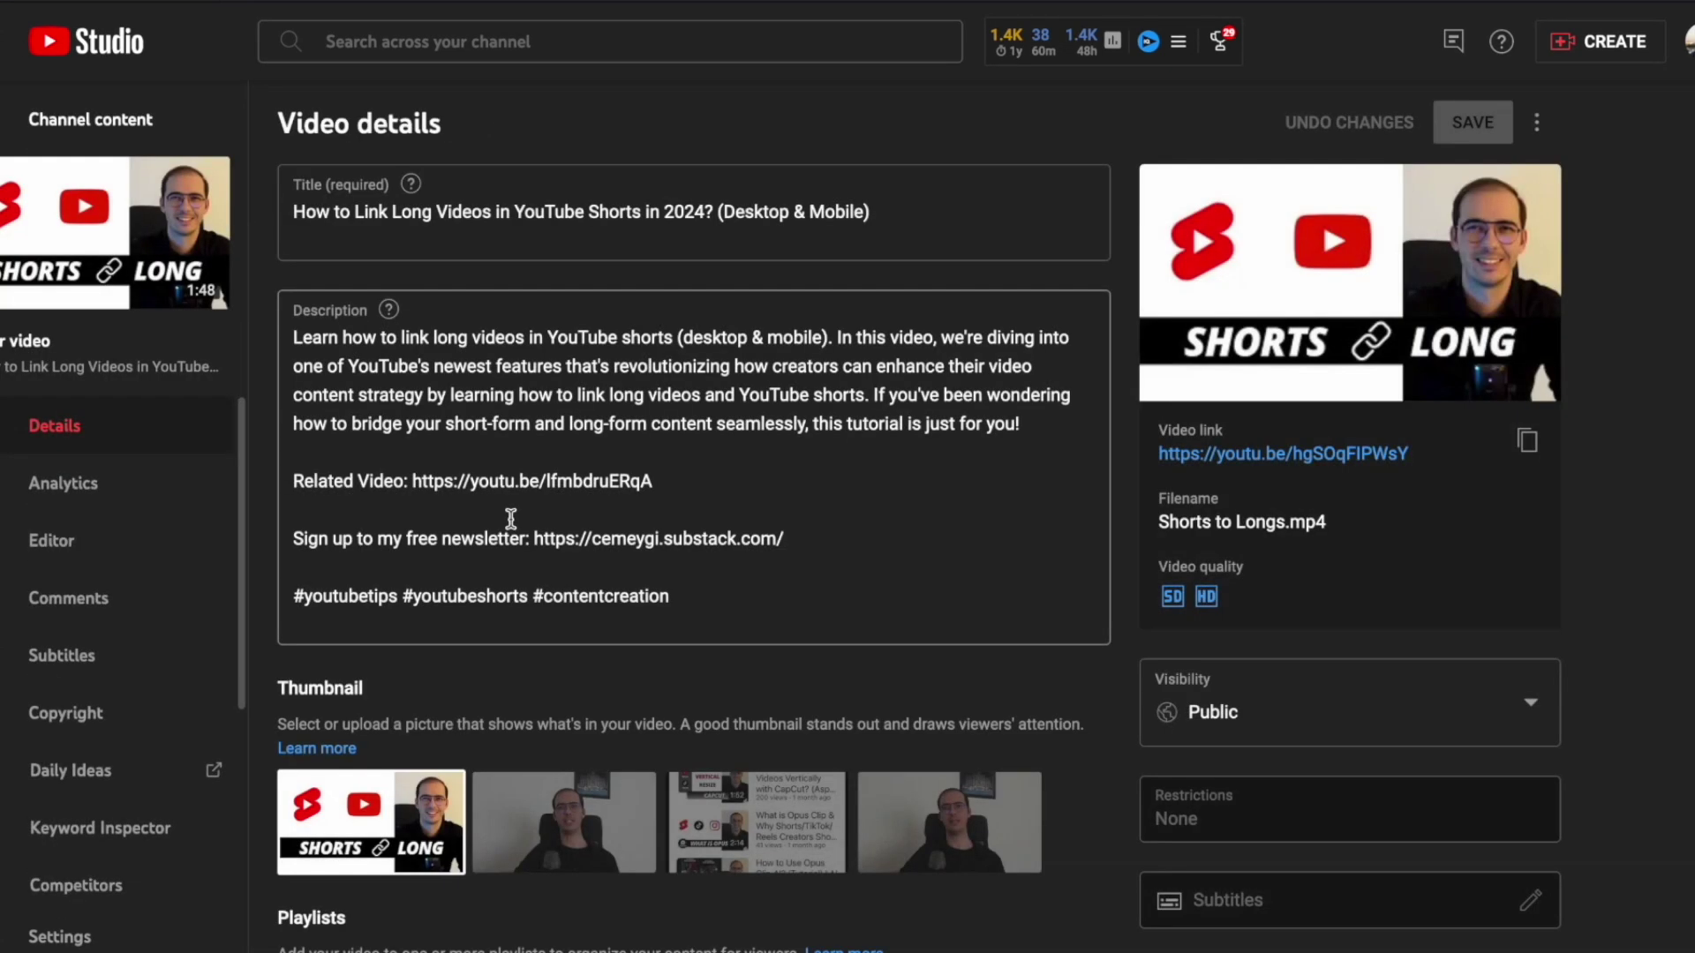
Open that video's end screen editor and play its outro preview.
scroll(1563, 634, down, 10)
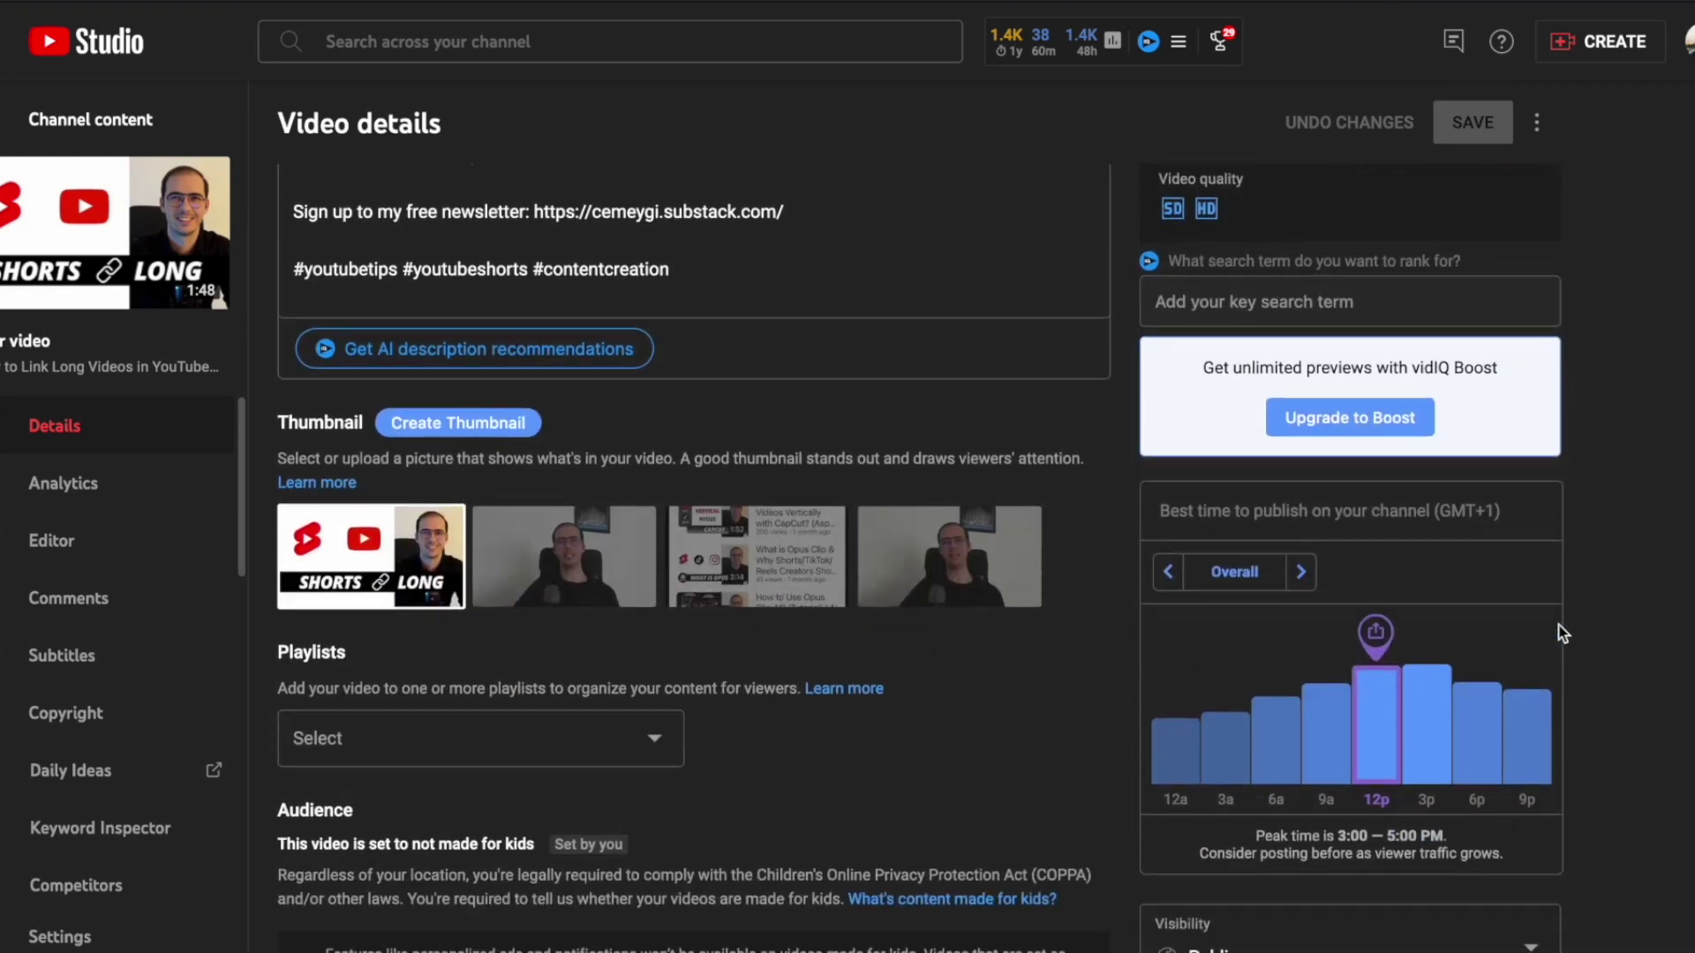
scroll(1563, 634, down, 1)
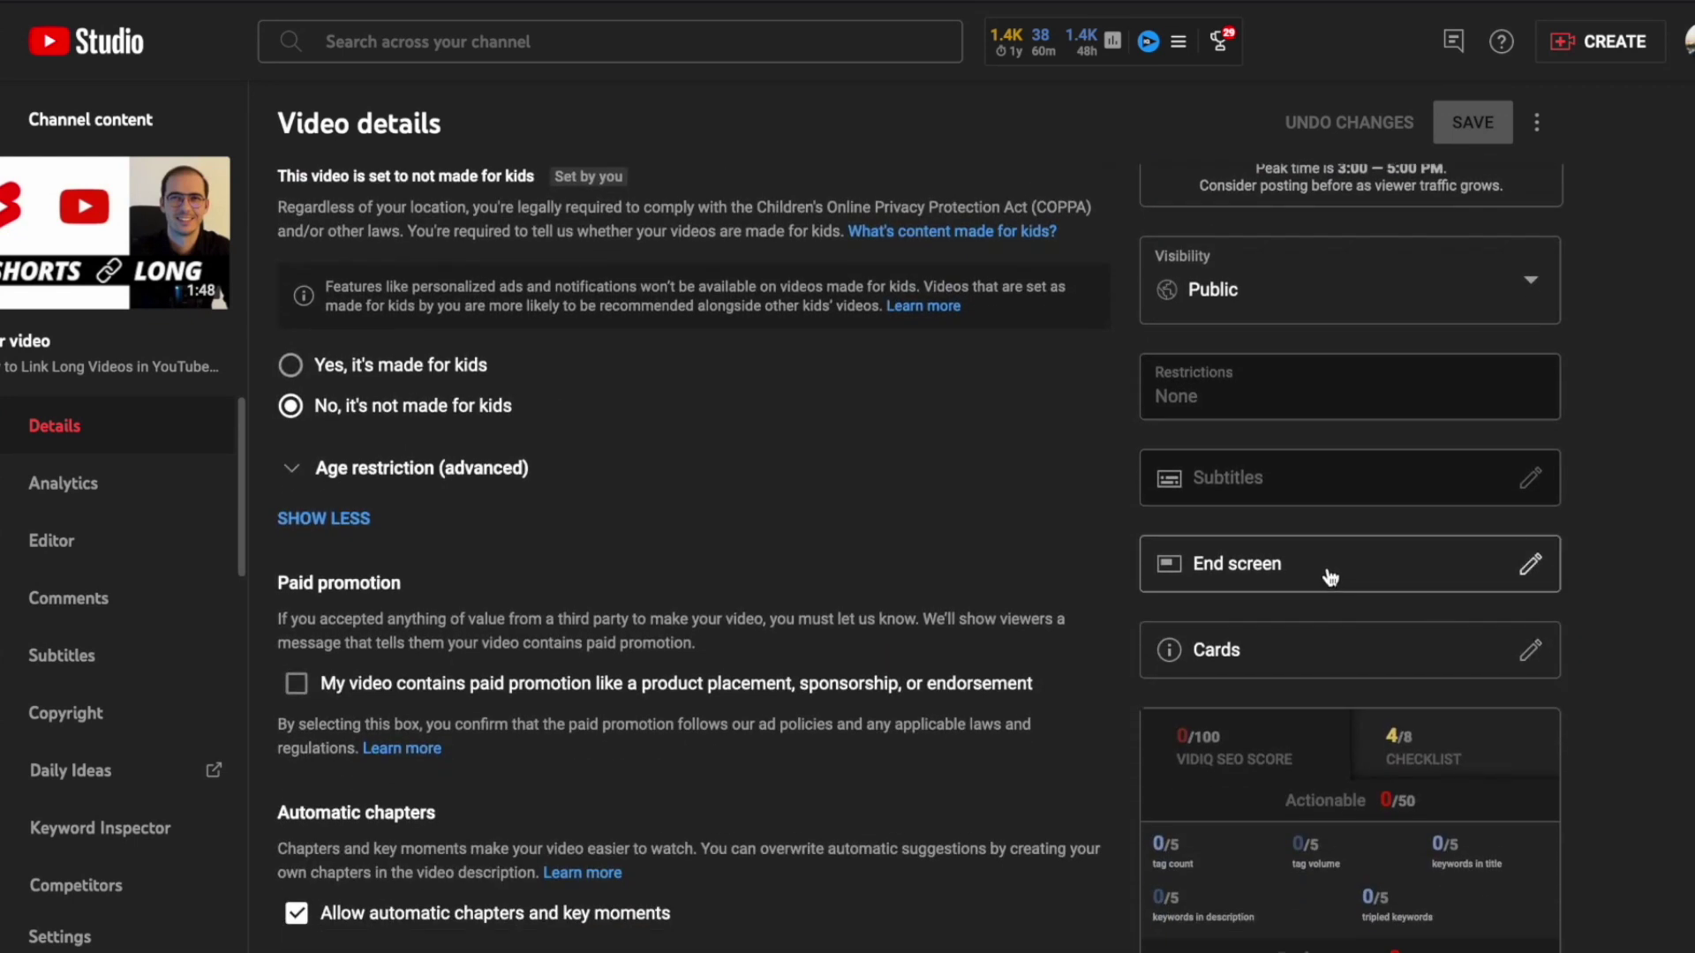
click(1330, 576)
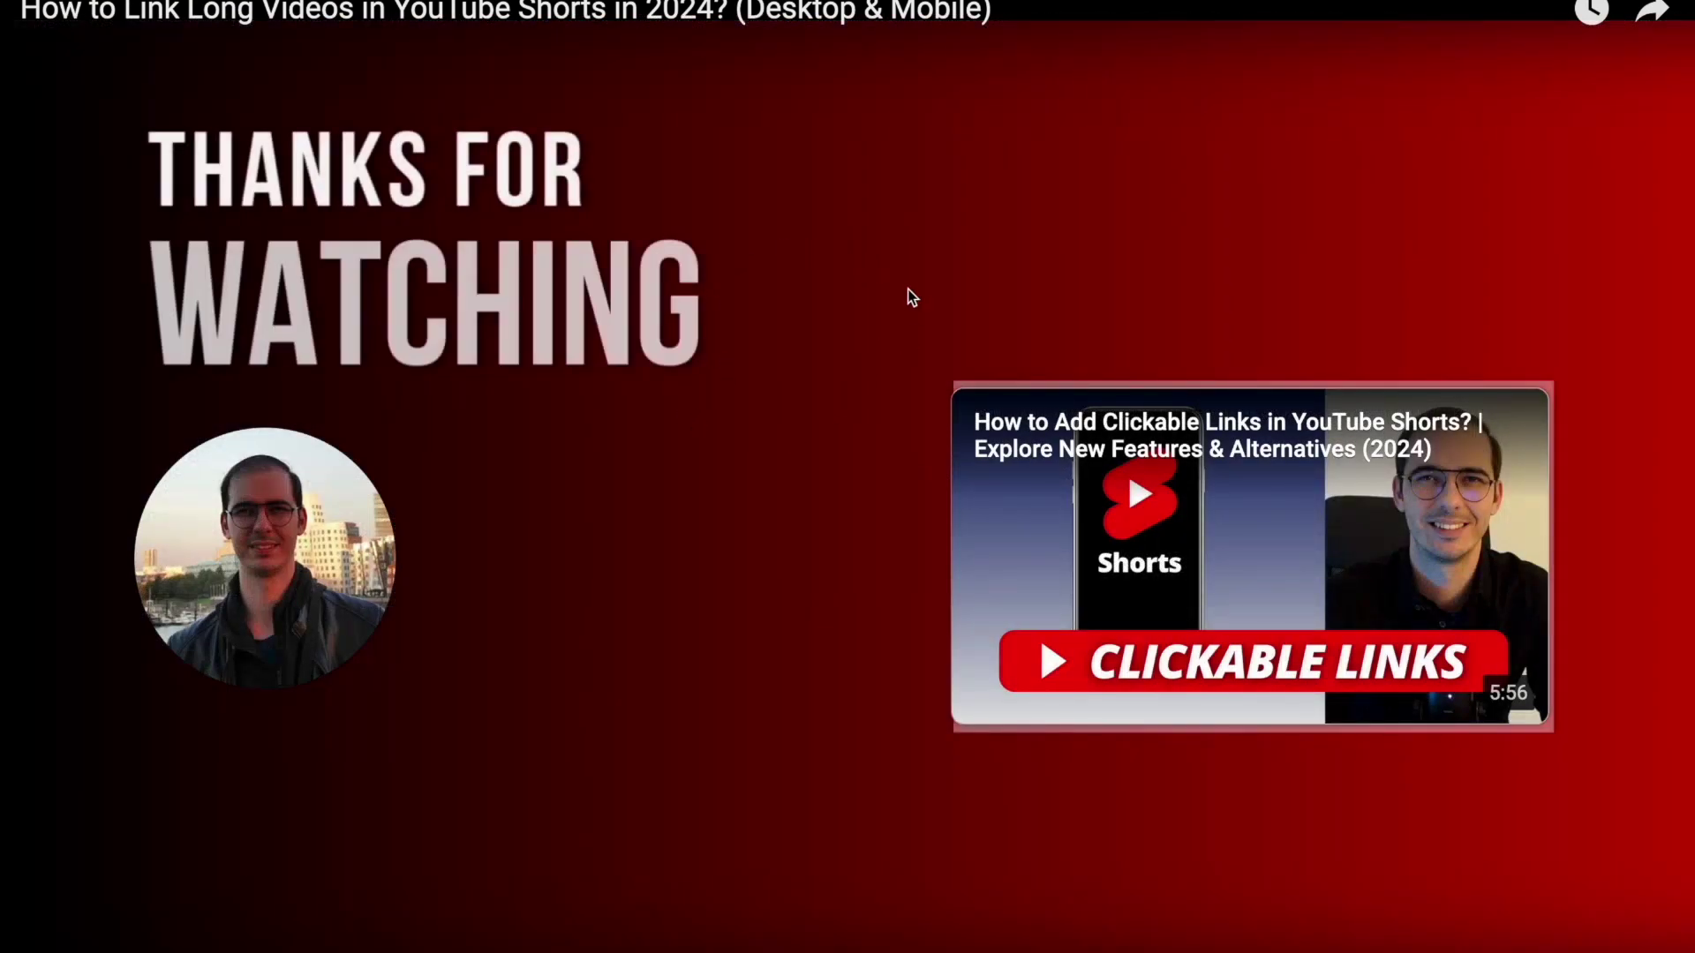
click(850, 228)
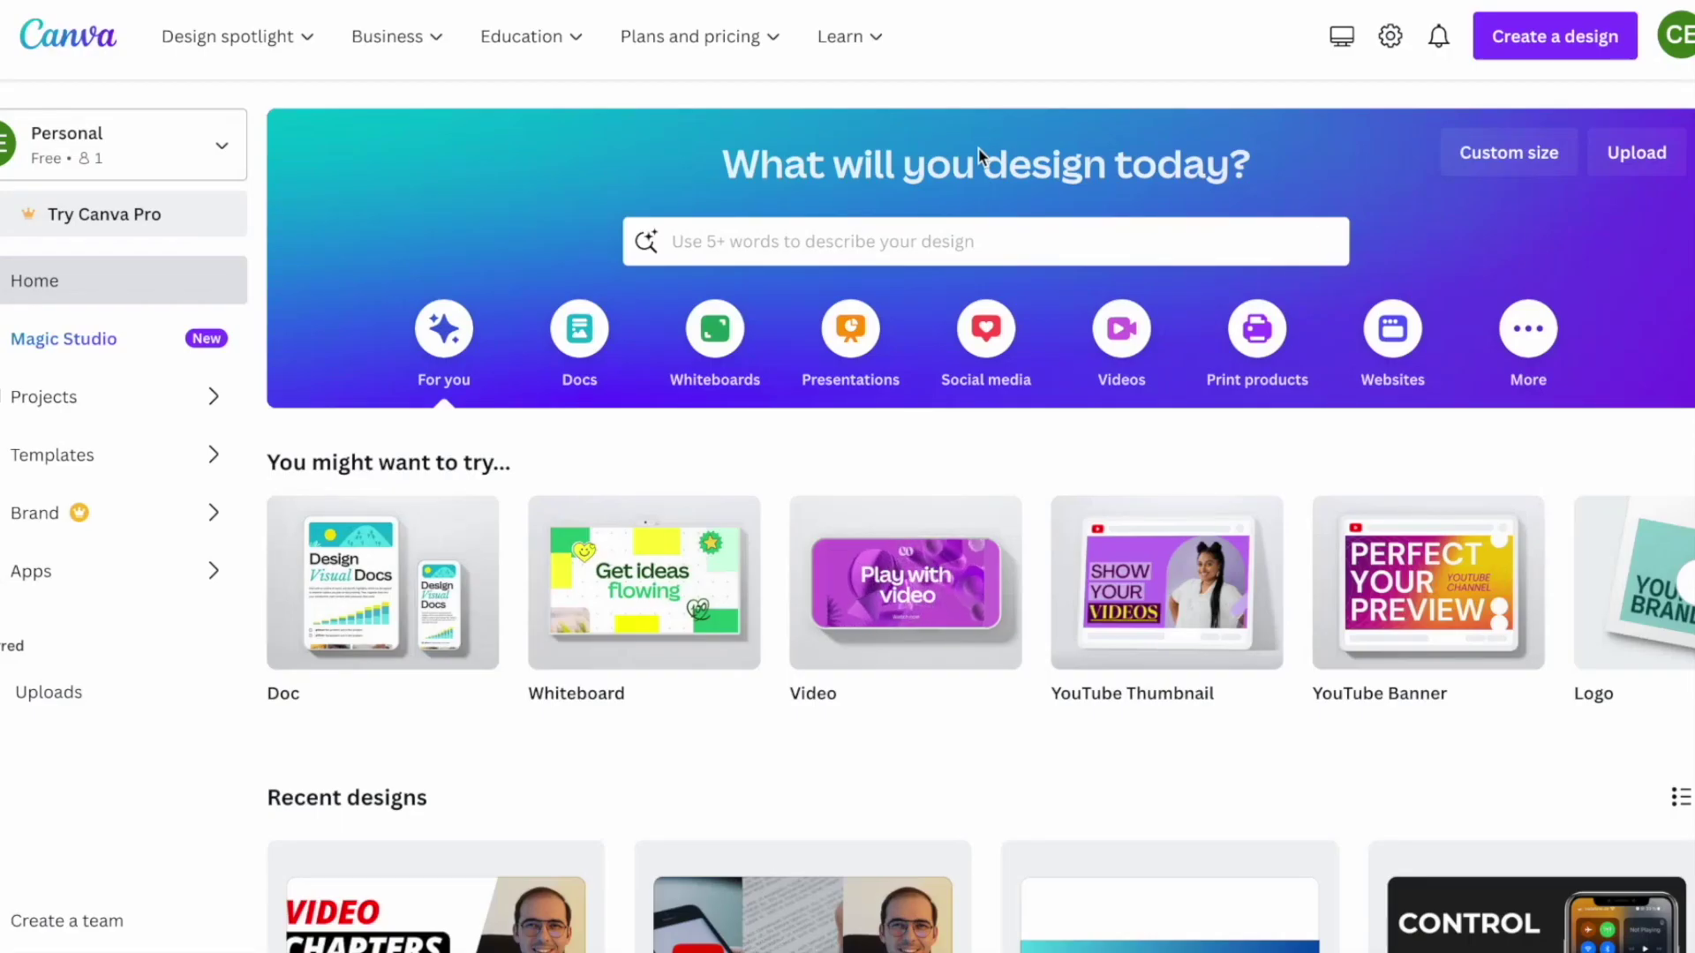
Search Canva for 'youtube end screen' and open the Dark Modern Minimalist Thanks For Watching outro template.
click(978, 241)
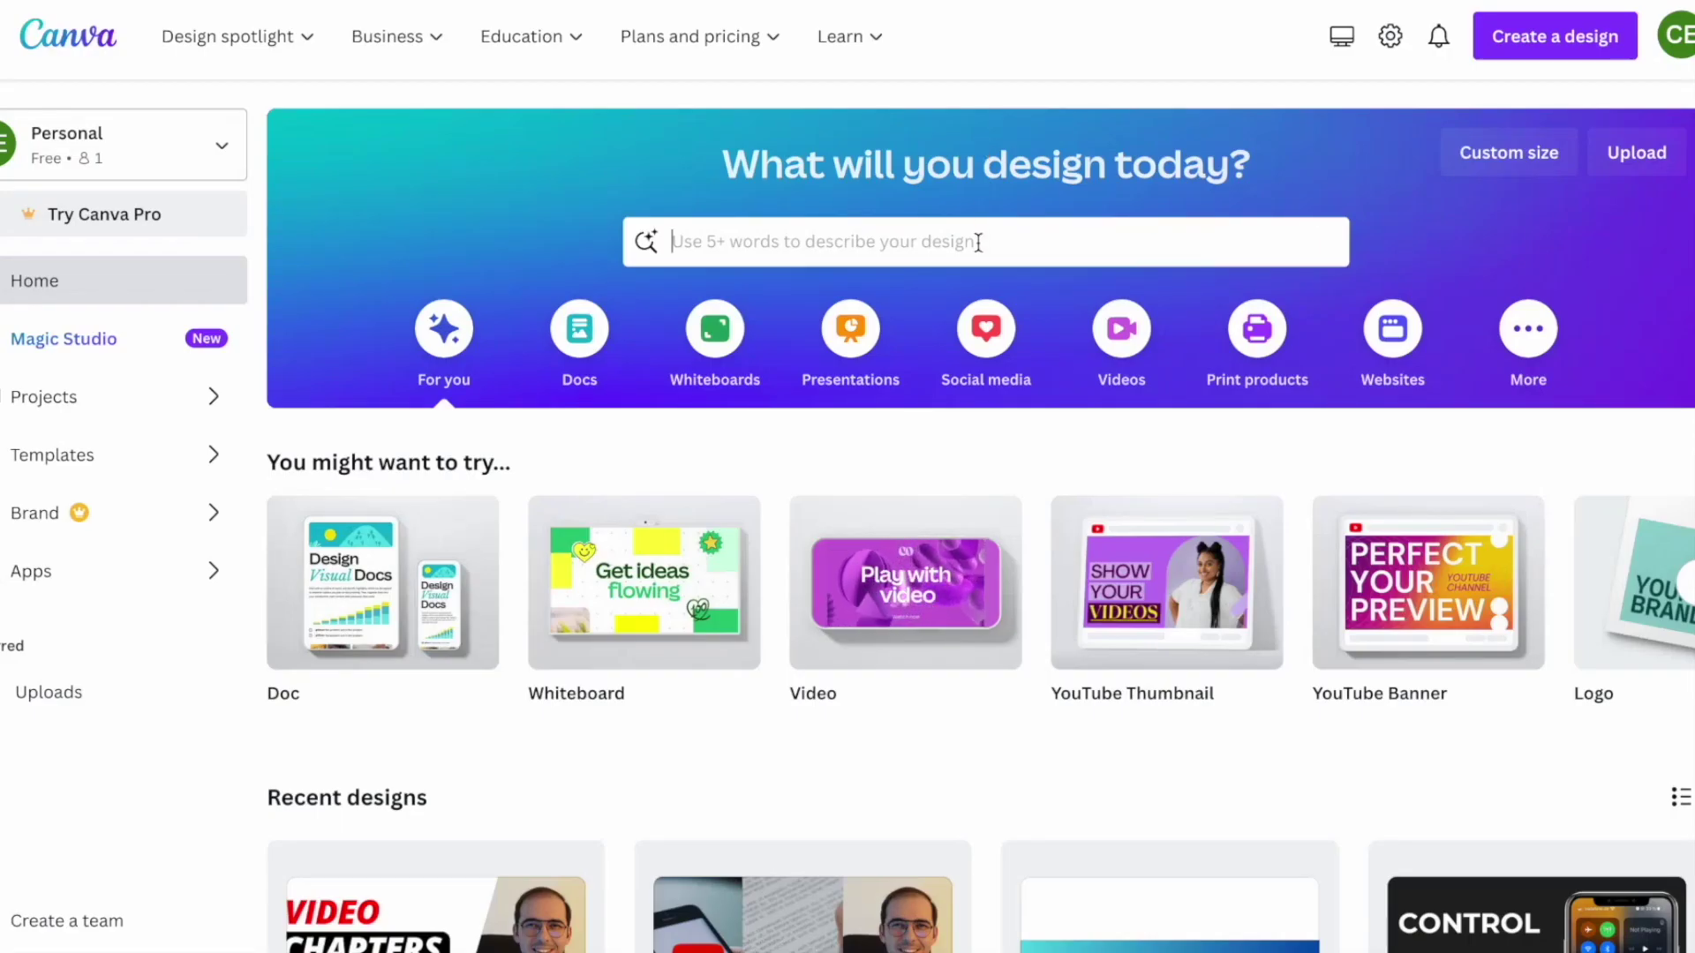
text(youtube end sc)
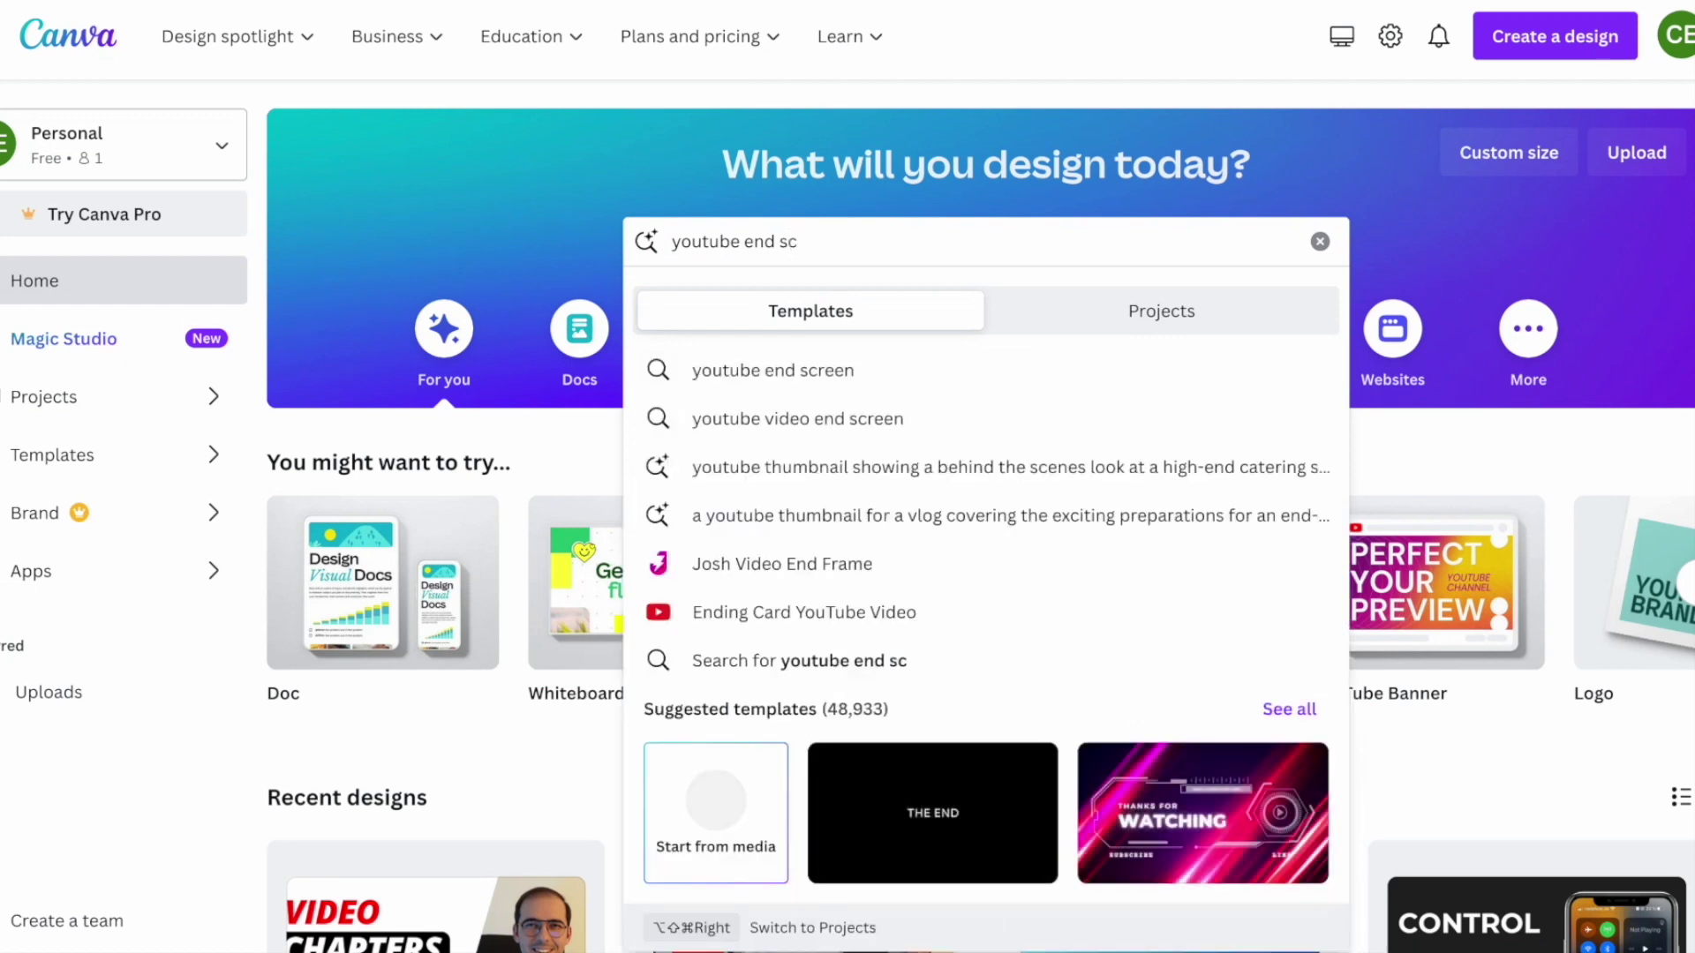
click(920, 367)
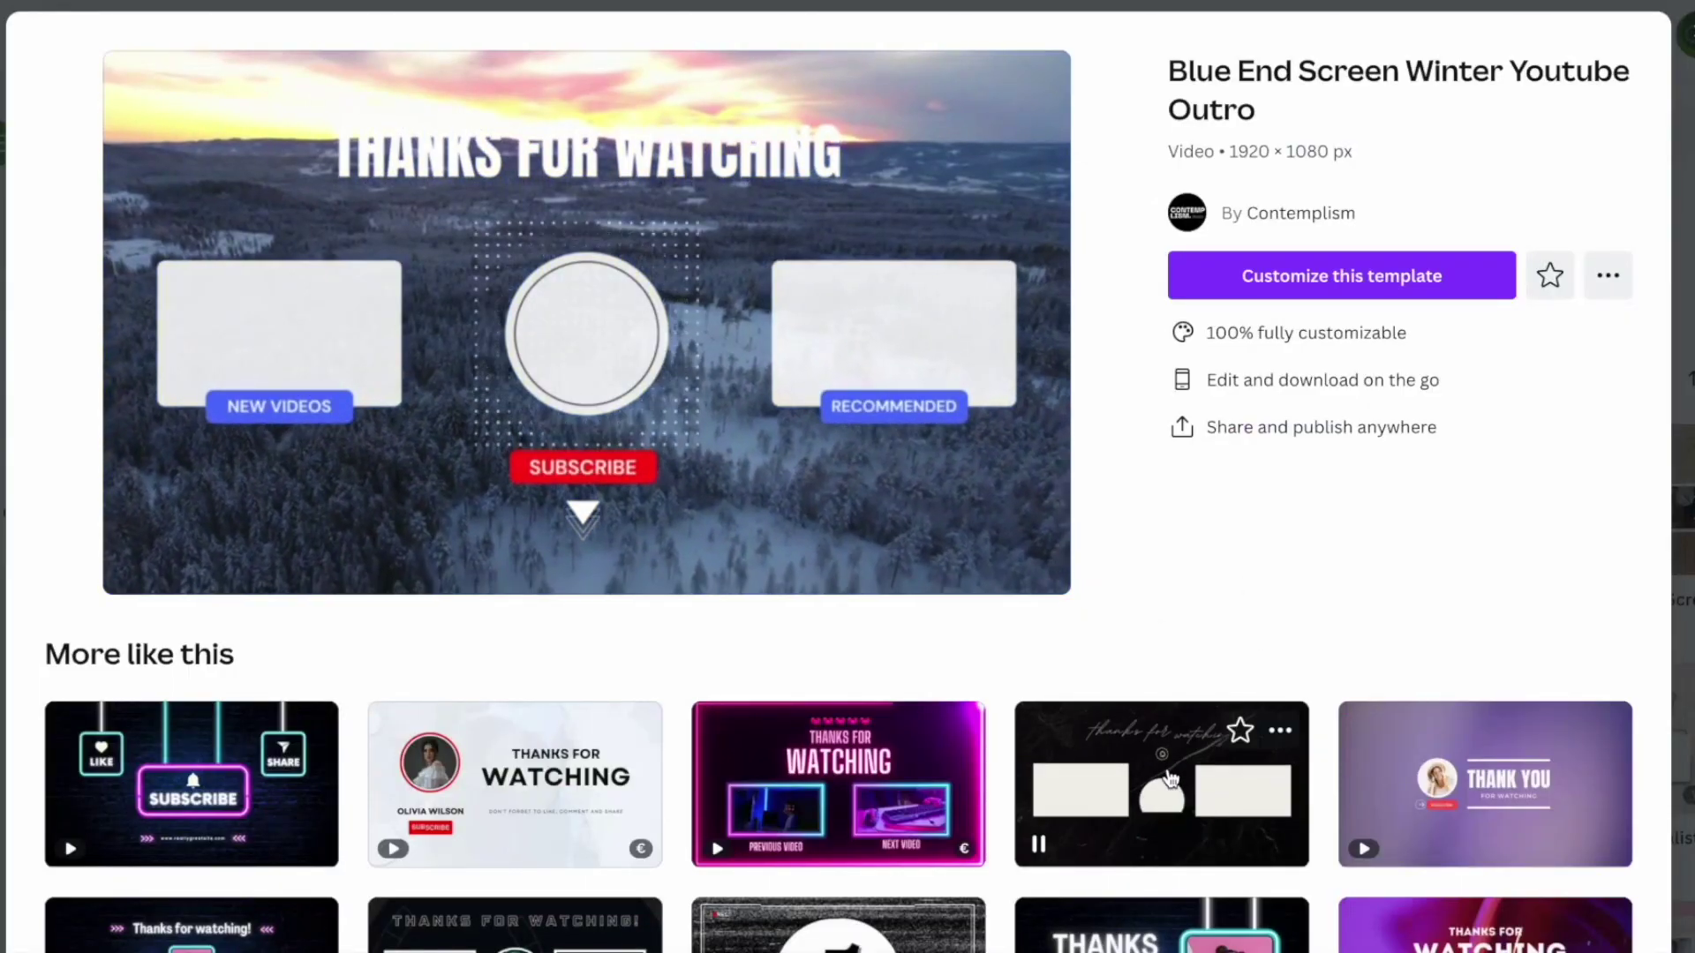
click(1169, 777)
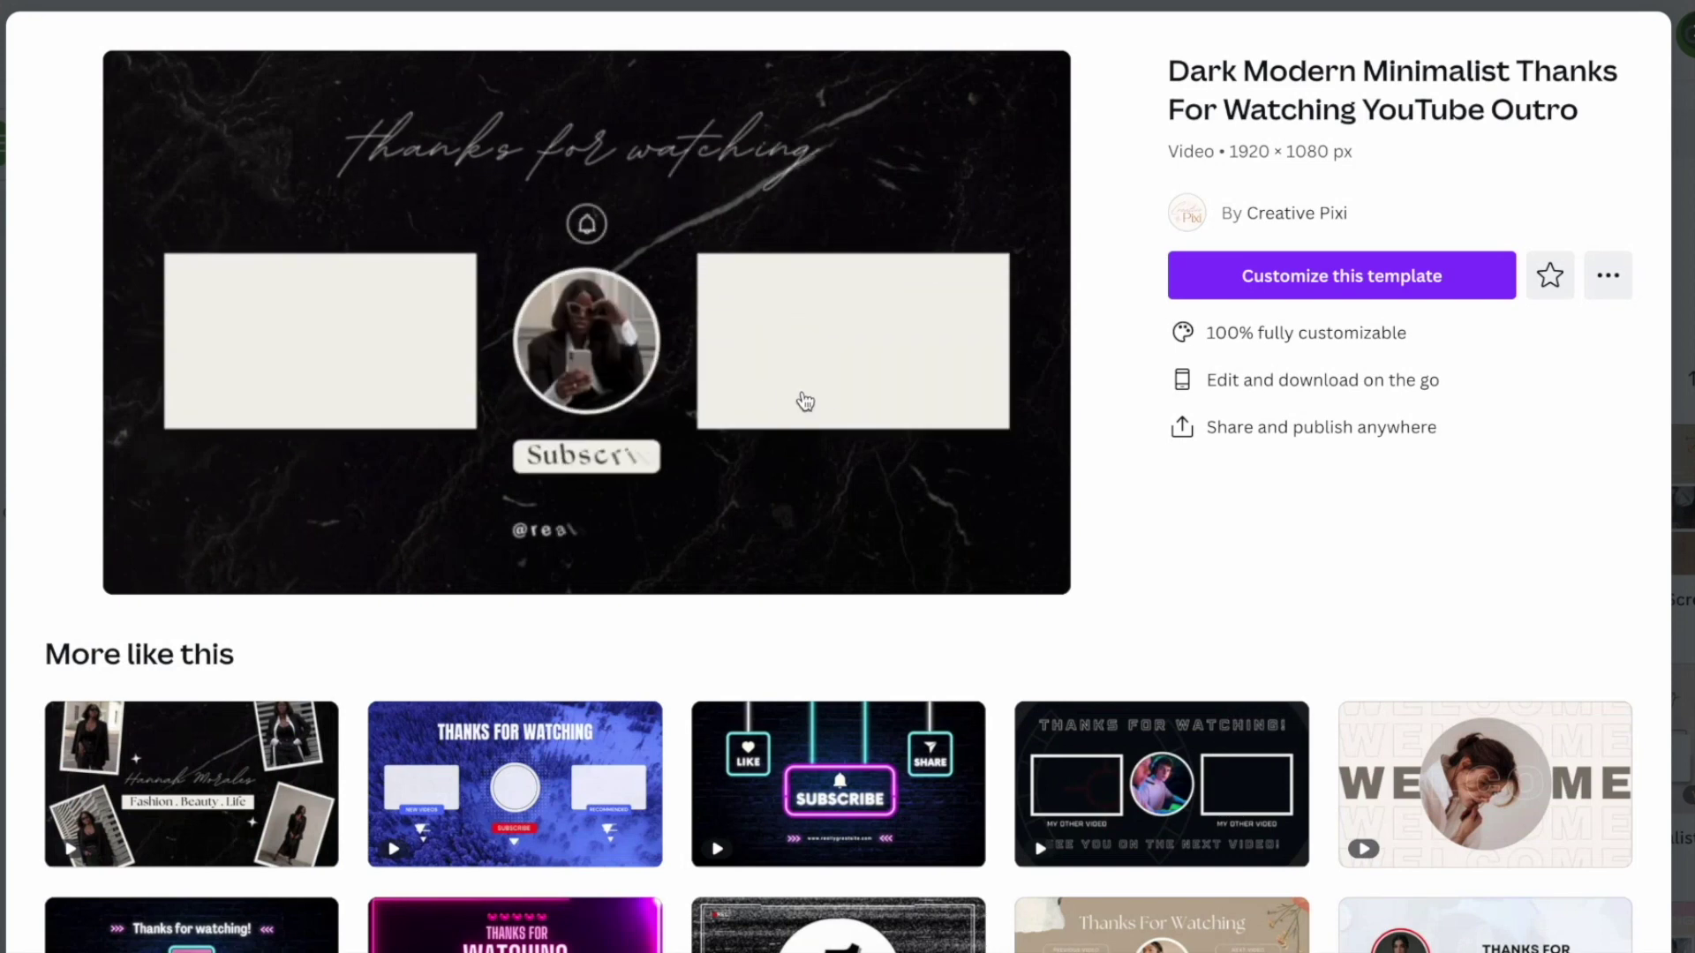